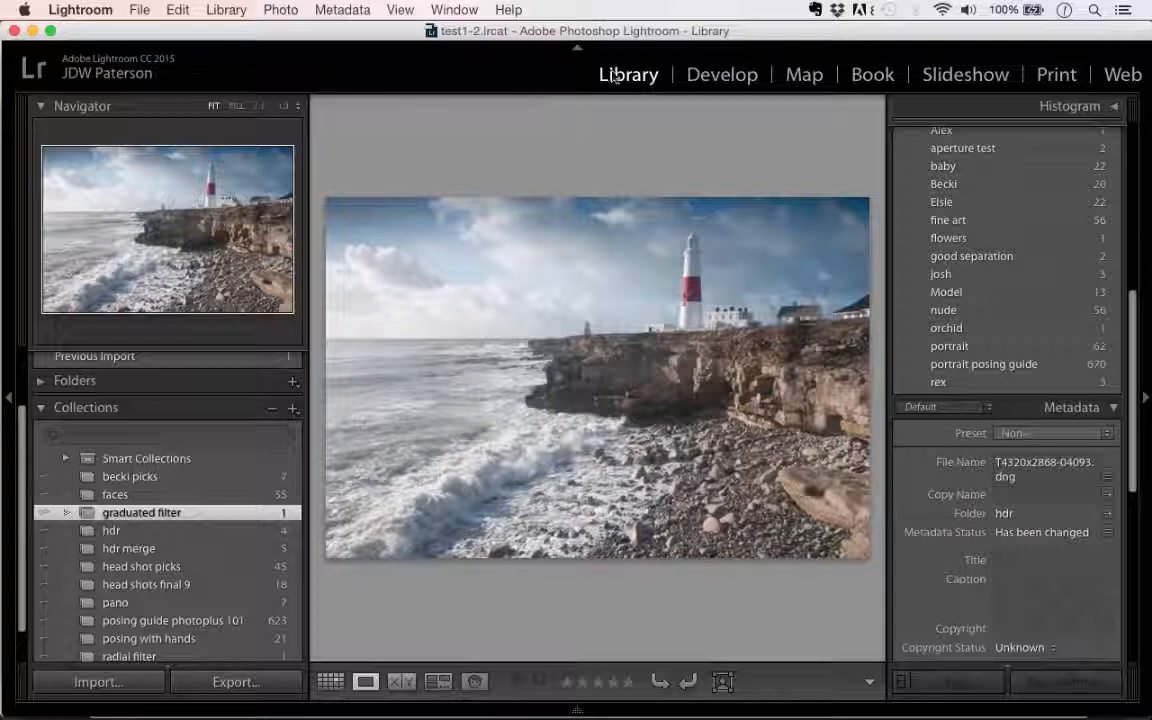
# Step: Switch the lighthouse photo to Develop, activate the Graduated Filter and expand the Basic adjustments to compare them with the filter's settings
pyautogui.click(722, 78)
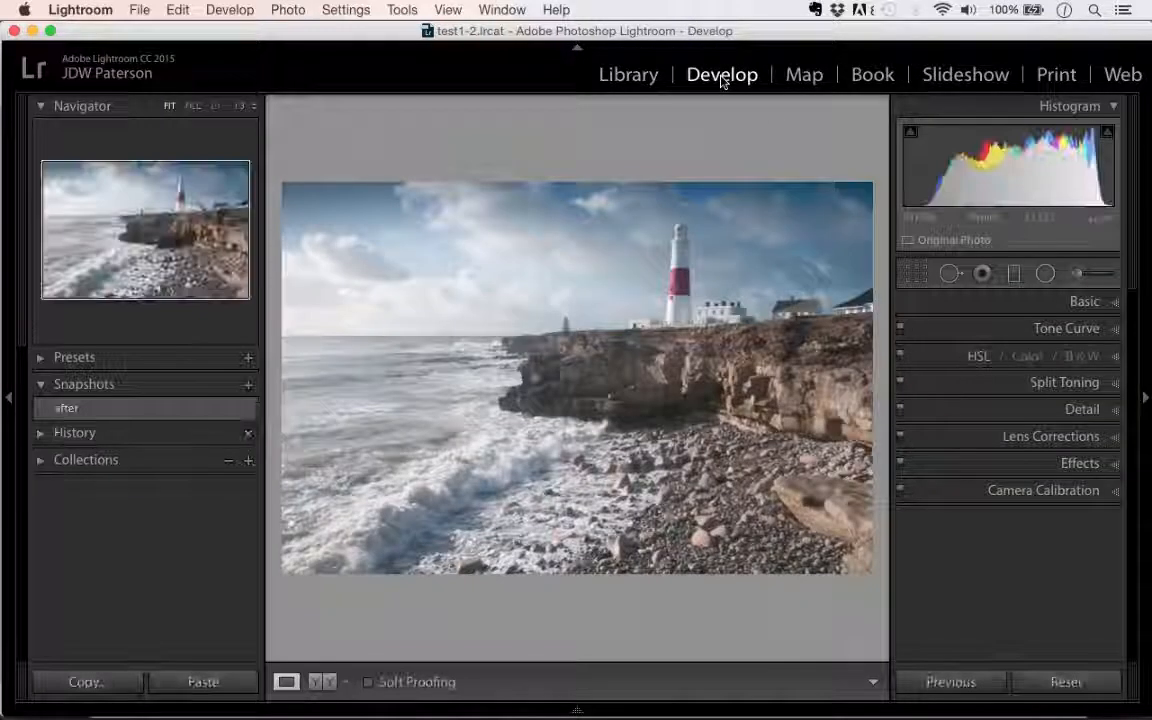
pyautogui.click(1015, 275)
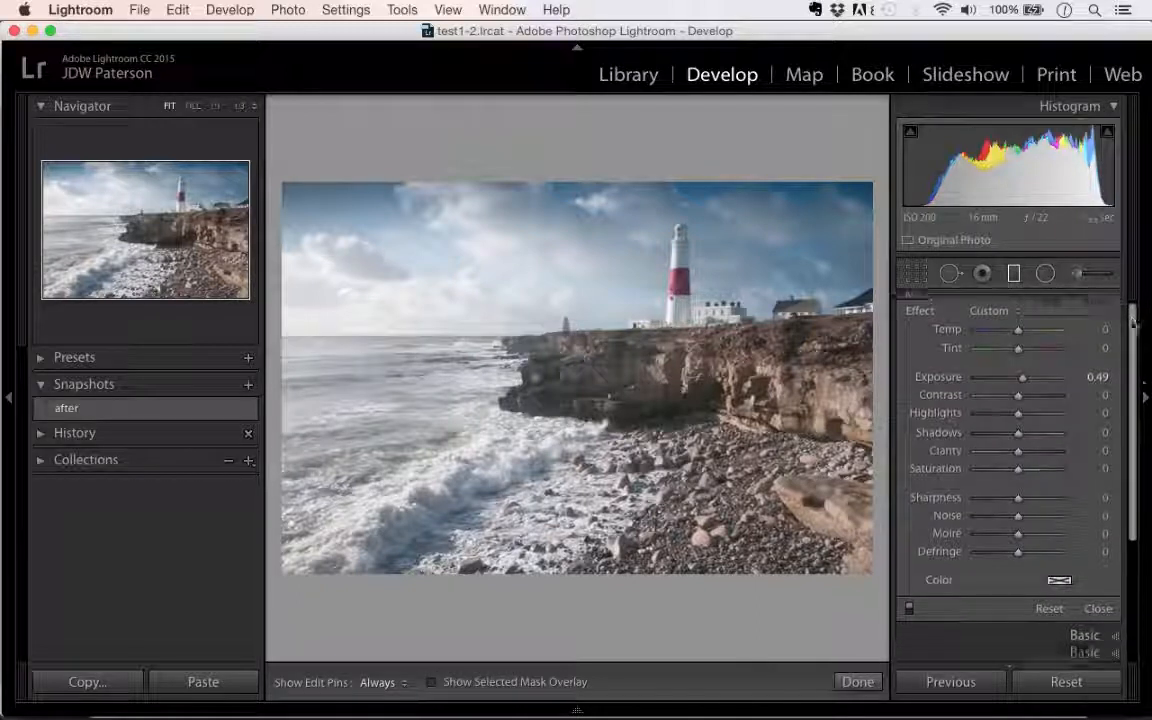
pyautogui.moveTo(1131, 320); pyautogui.dragTo(1141, 422)
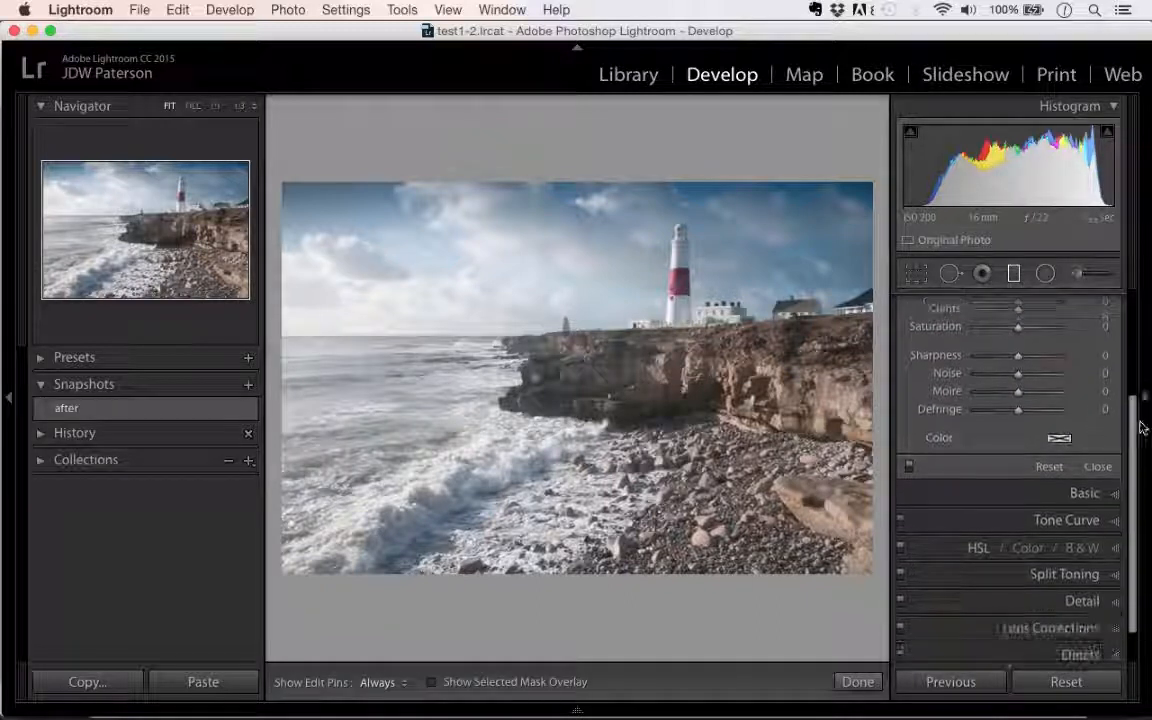
pyautogui.click(1010, 482)
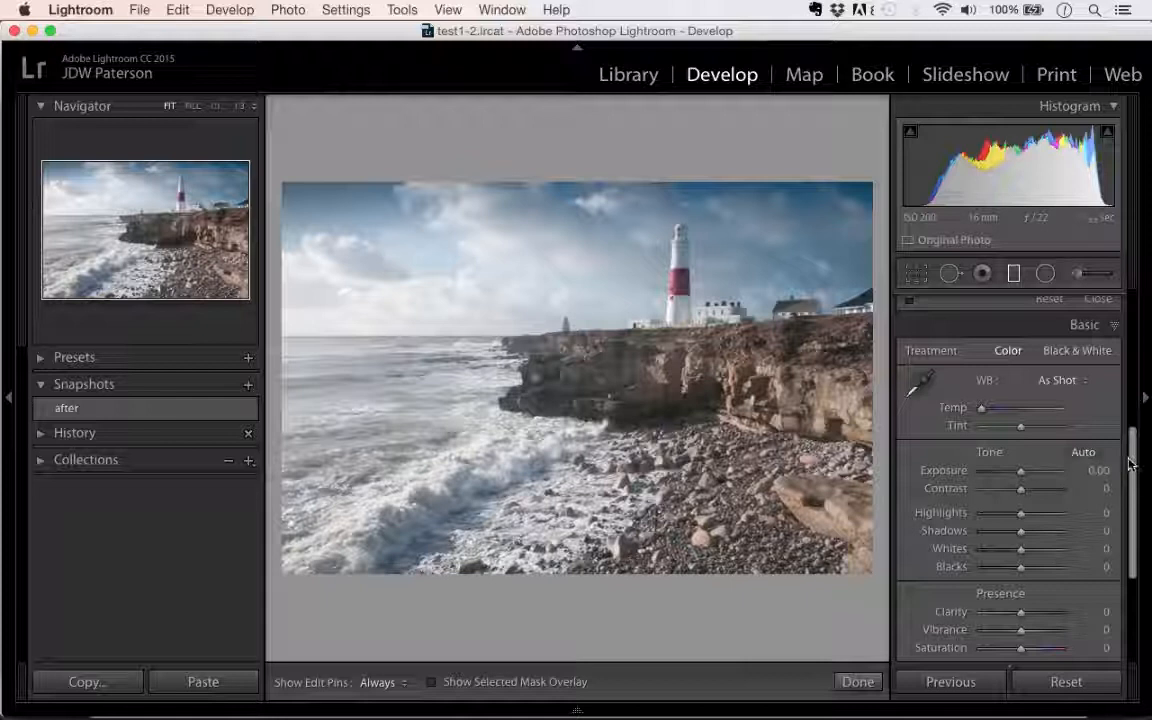
pyautogui.scroll(-2, 1128, 478)
pyautogui.moveTo(1132, 494); pyautogui.dragTo(1131, 488)
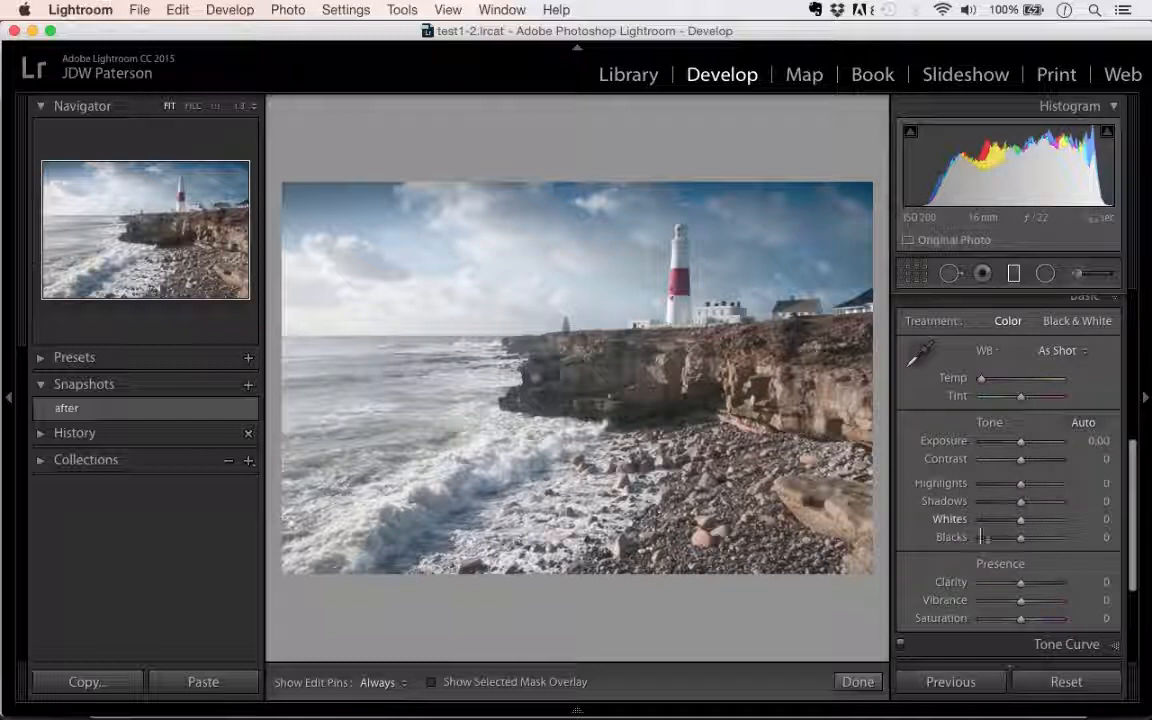
pyautogui.moveTo(1132, 520); pyautogui.dragTo(1126, 371)
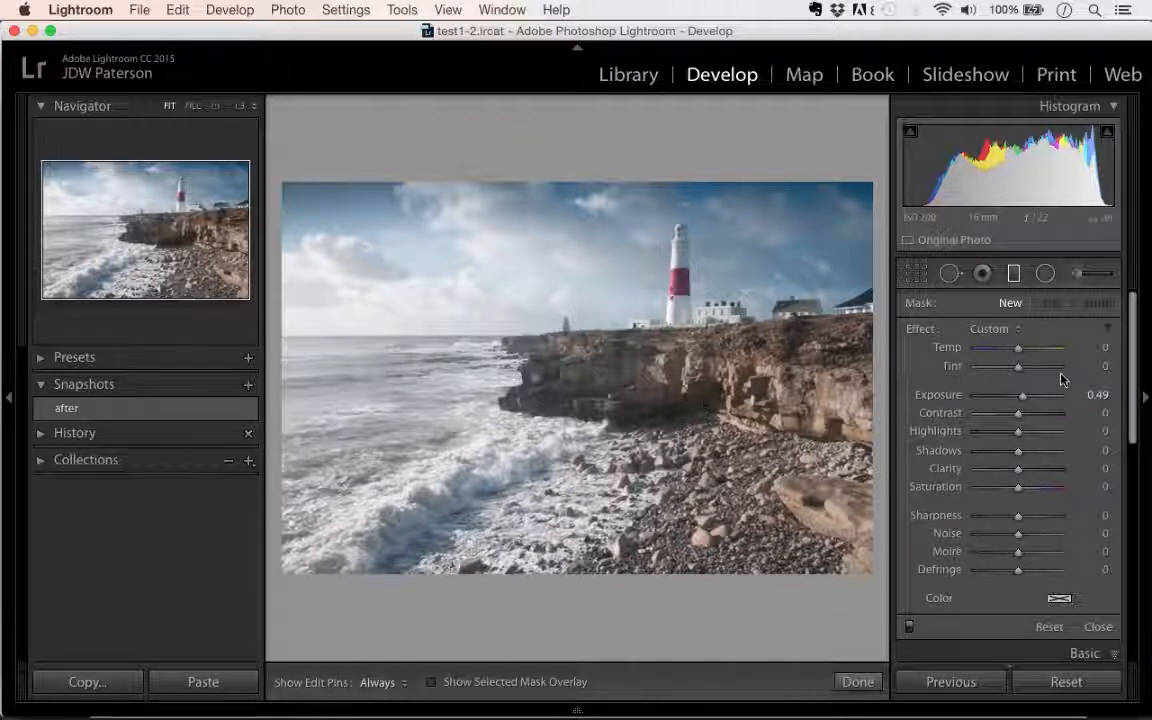
# Step: Set the filter's exposure to -1.13, draw a horizontal gradient from the upper sky to just below the horizon, and check its mask overlay
pyautogui.click(1010, 395)
pyautogui.moveTo(1010, 398); pyautogui.dragTo(1005, 402)
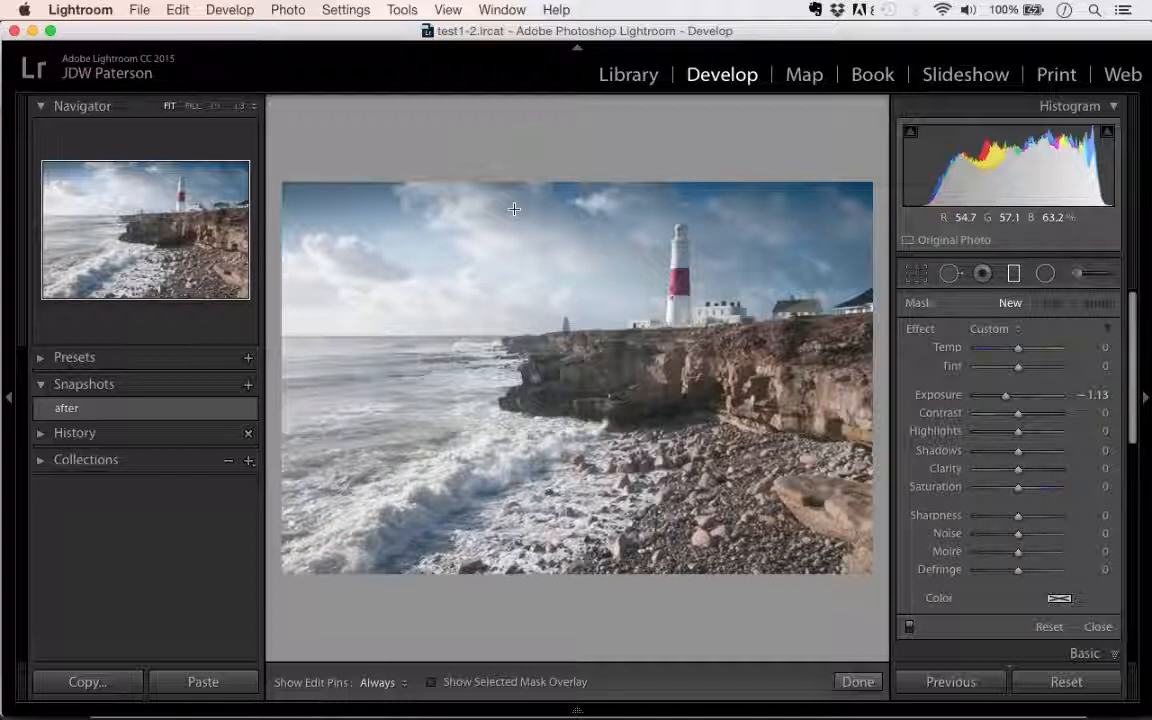
pyautogui.moveTo(556, 208)
pyautogui.mouseDown()
pyautogui.moveTo(556, 304)
pyautogui.moveTo(573, 324)
pyautogui.moveTo(524, 342)
pyautogui.moveTo(570, 348)
pyautogui.moveTo(636, 312)
pyautogui.moveTo(546, 364)
pyautogui.moveTo(557, 370)
pyautogui.mouseUp()
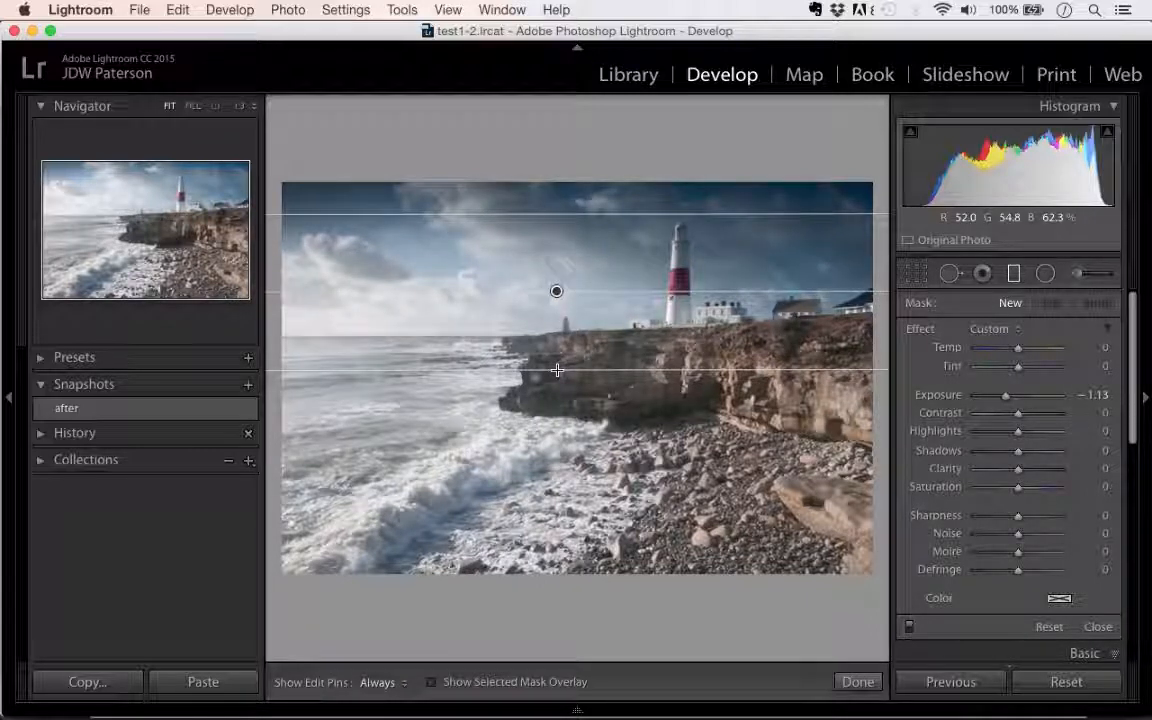
pyautogui.moveTo(557, 370)
pyautogui.mouseDown()
pyautogui.moveTo(541, 372)
pyautogui.moveTo(558, 367)
pyautogui.mouseUp()
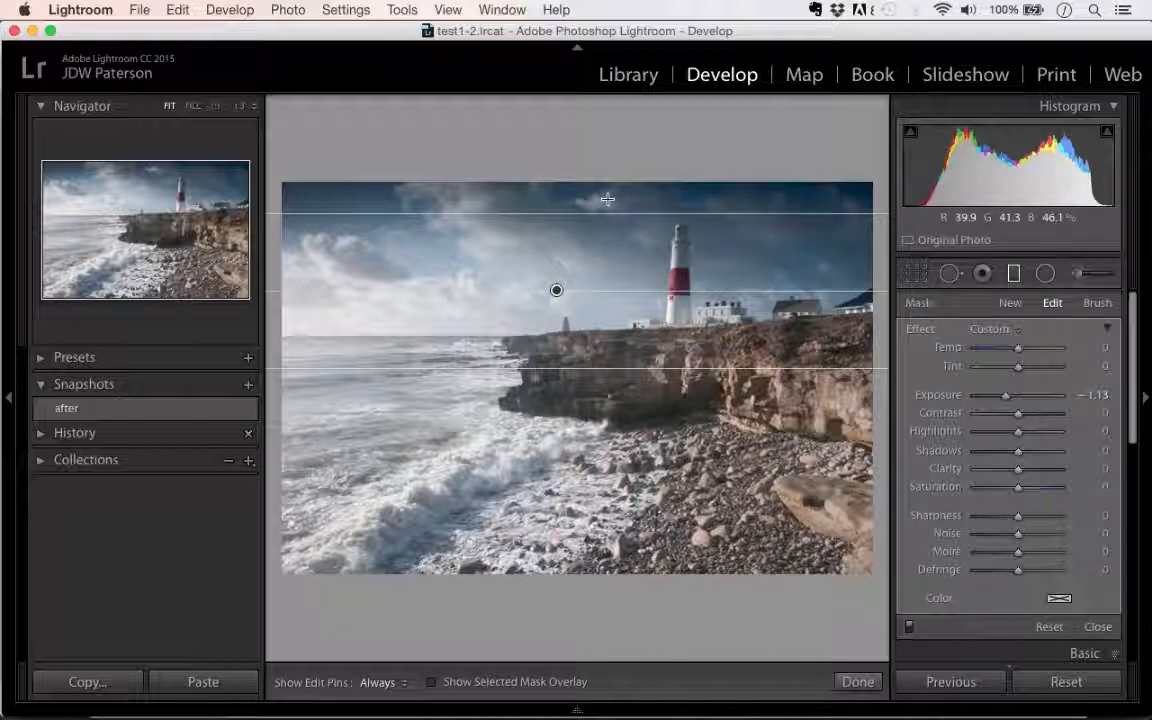
pyautogui.press('o')
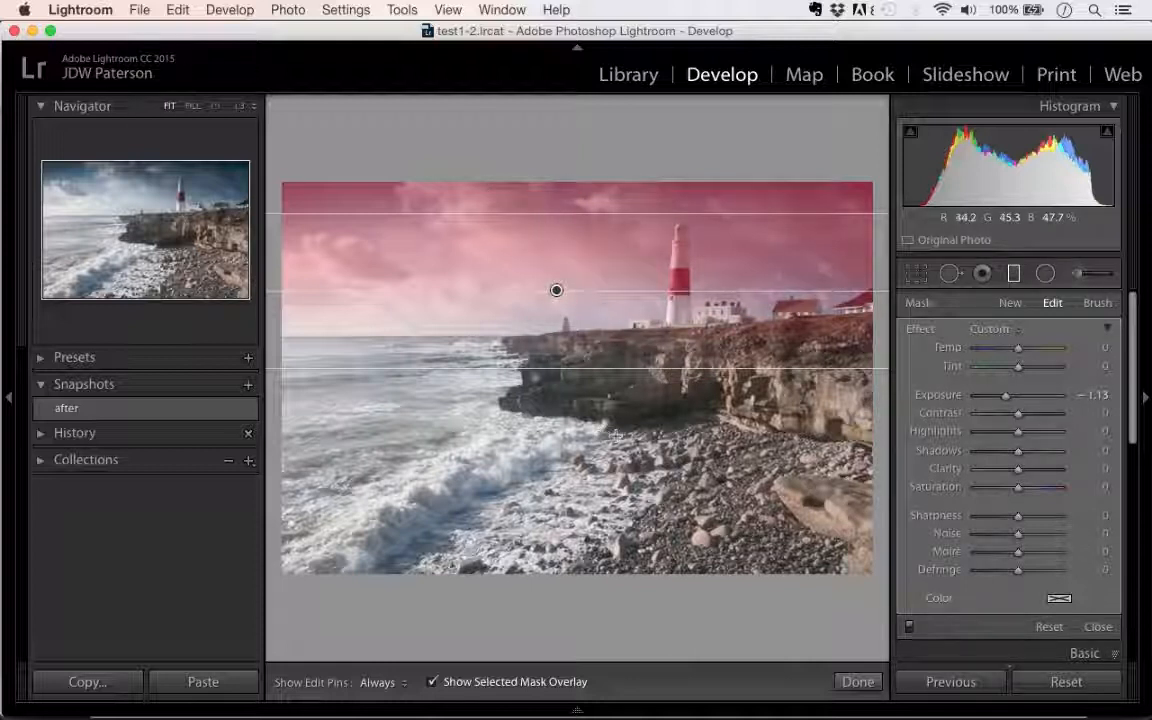
pyautogui.press('o')
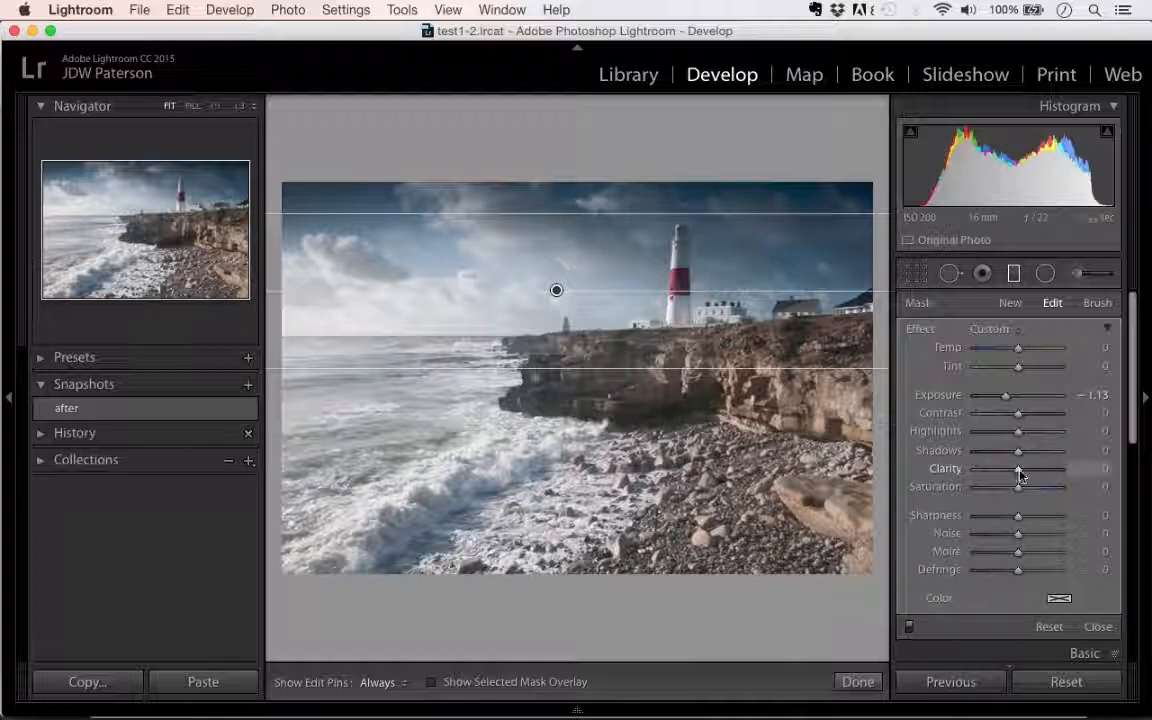
# Step: Adjust the sky gradient to clarity 100, exposure -1.37, saturation 48 and temperature -5
pyautogui.moveTo(1019, 476); pyautogui.dragTo(1075, 471)
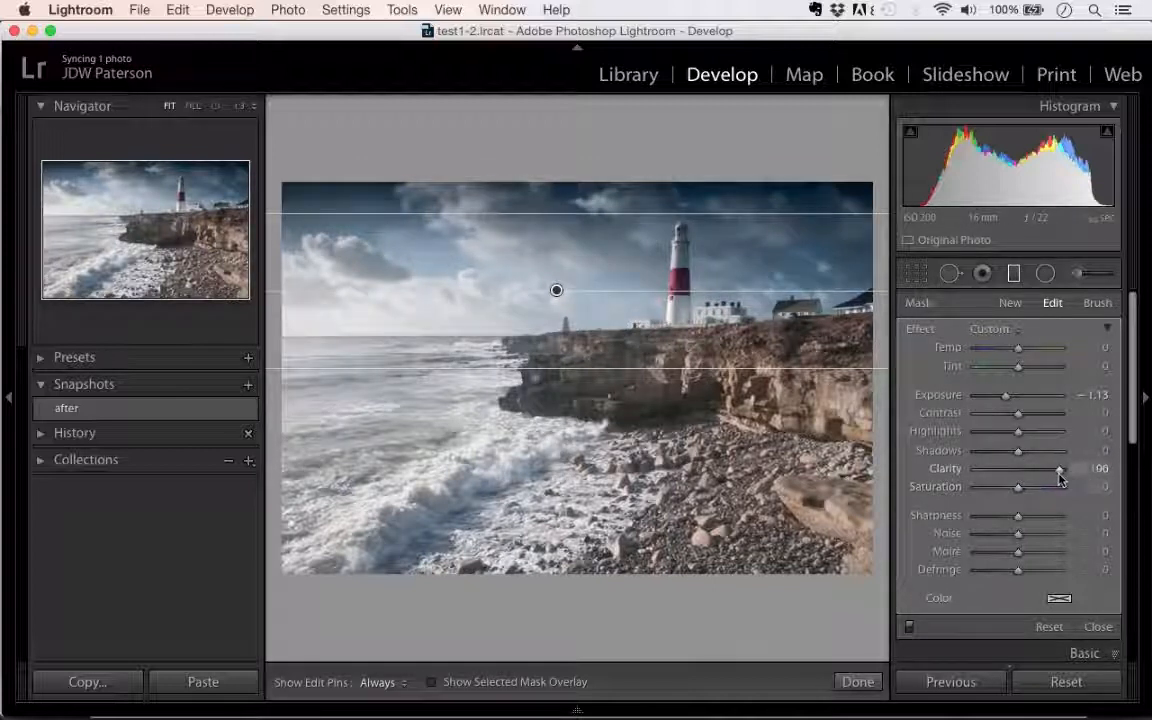
pyautogui.moveTo(1007, 398); pyautogui.dragTo(1005, 402)
pyautogui.moveTo(1019, 486); pyautogui.dragTo(1040, 492)
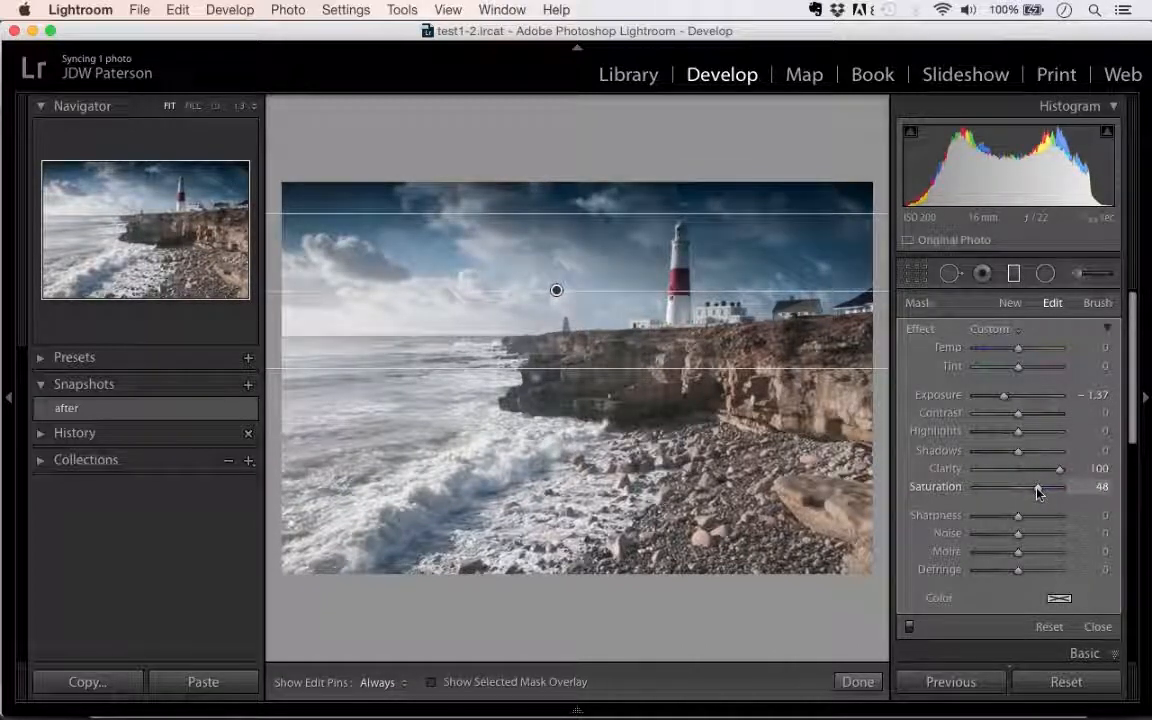
pyautogui.moveTo(1020, 352); pyautogui.dragTo(1016, 352)
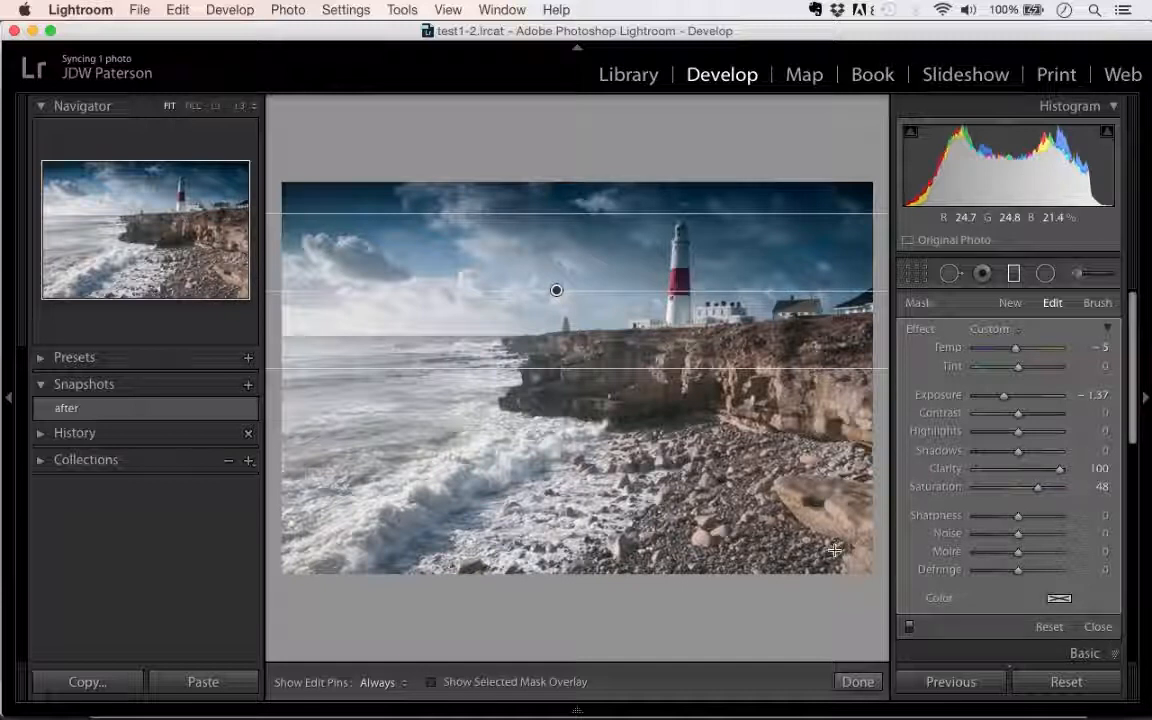
# Step: Draw a diagonal gradient inward from the photo's lower-right corner, reset its effects and set its exposure to -0.67
pyautogui.moveTo(805, 552); pyautogui.dragTo(712, 455)
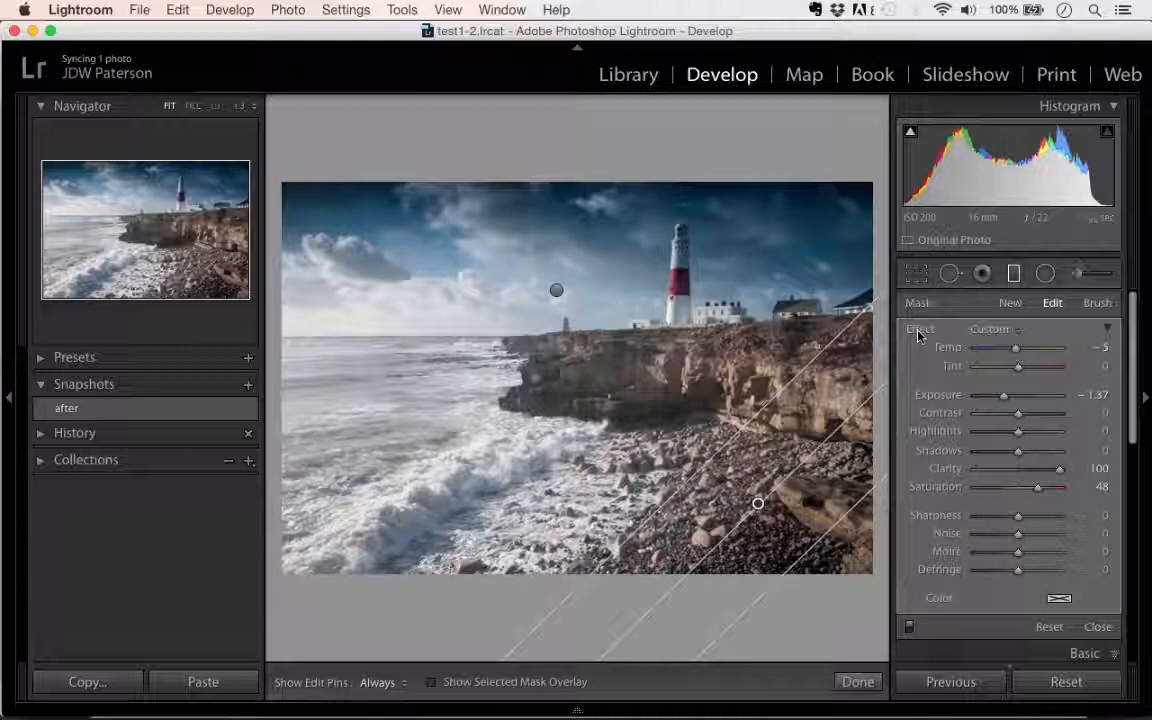
pyautogui.doubleClick(1004, 398)
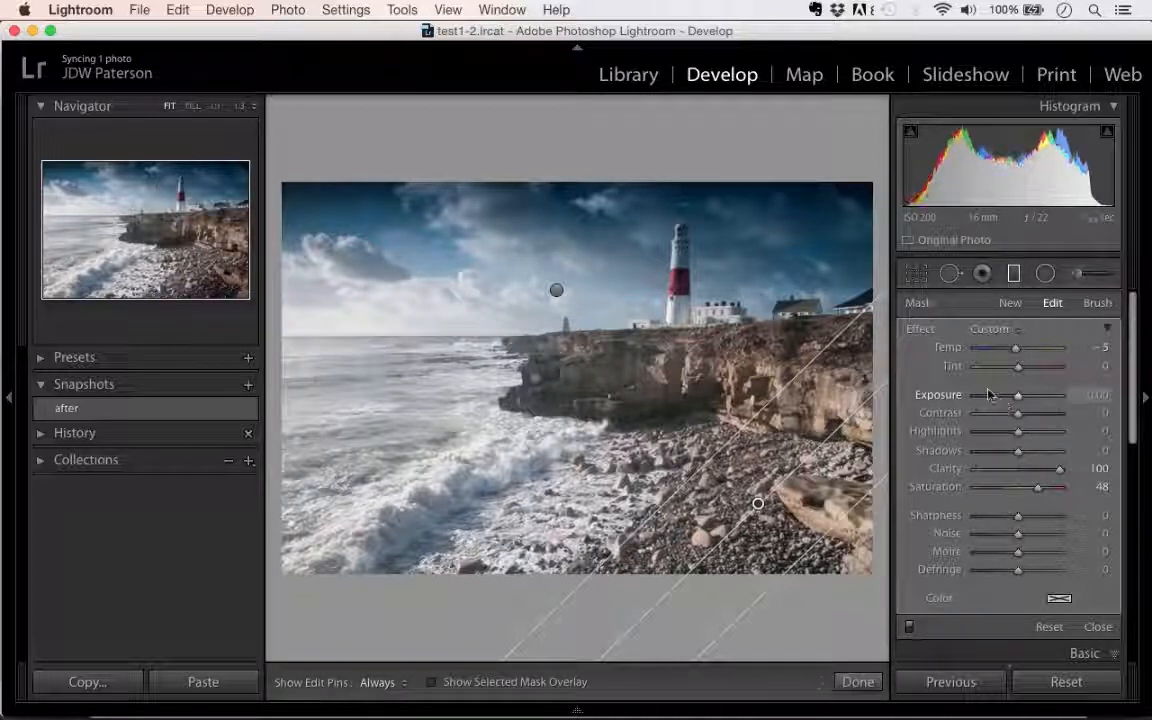
pyautogui.doubleClick(920, 329)
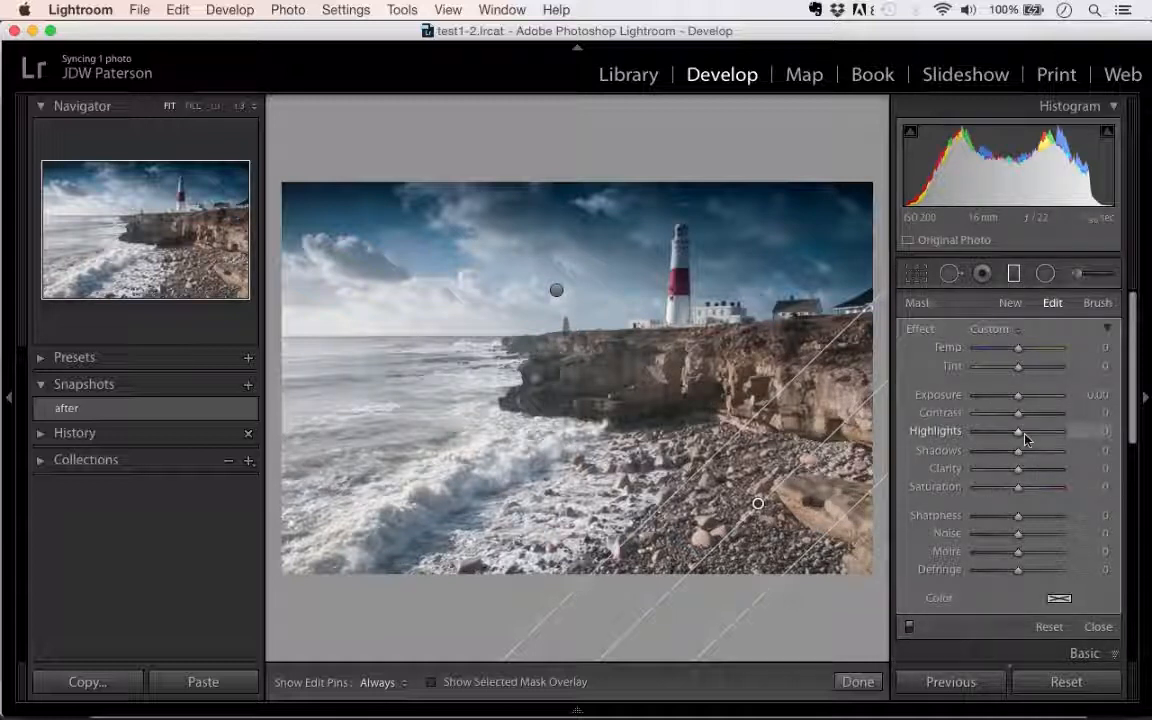
pyautogui.moveTo(1019, 396); pyautogui.dragTo(1011, 400)
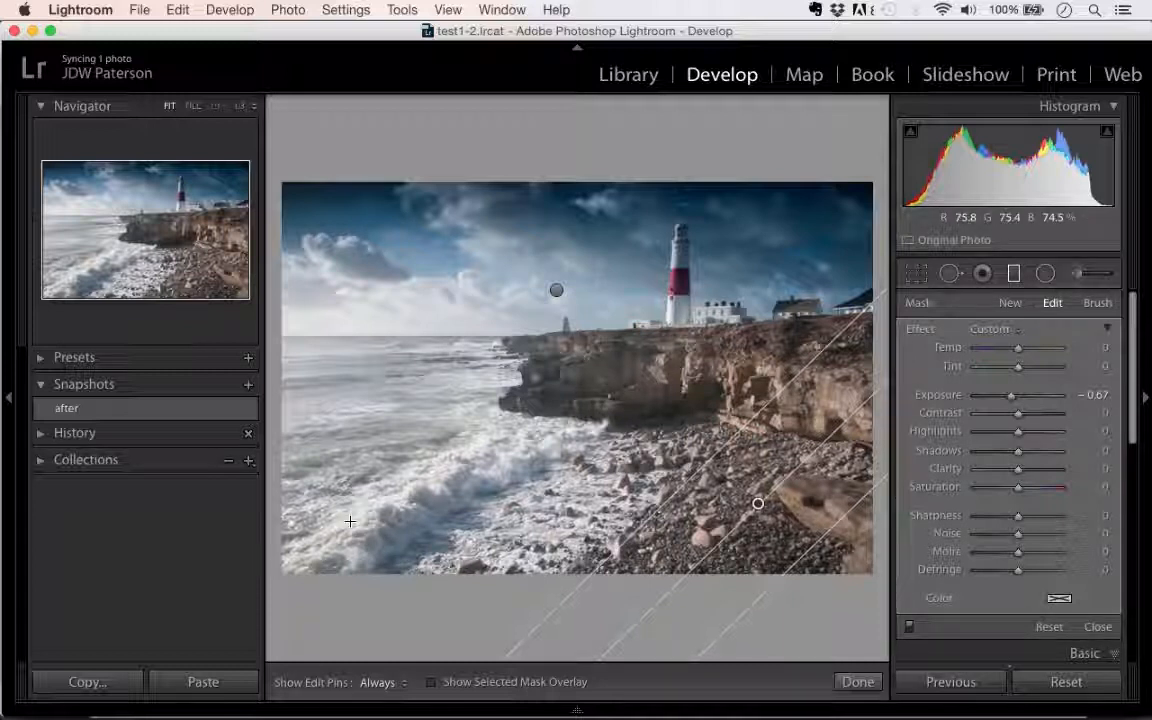
# Step: Draw a diagonal gradient over the sea from the lower-left corner, reset its effects, and set highlights to -18 and clarity to -47
pyautogui.moveTo(326, 536); pyautogui.dragTo(408, 404)
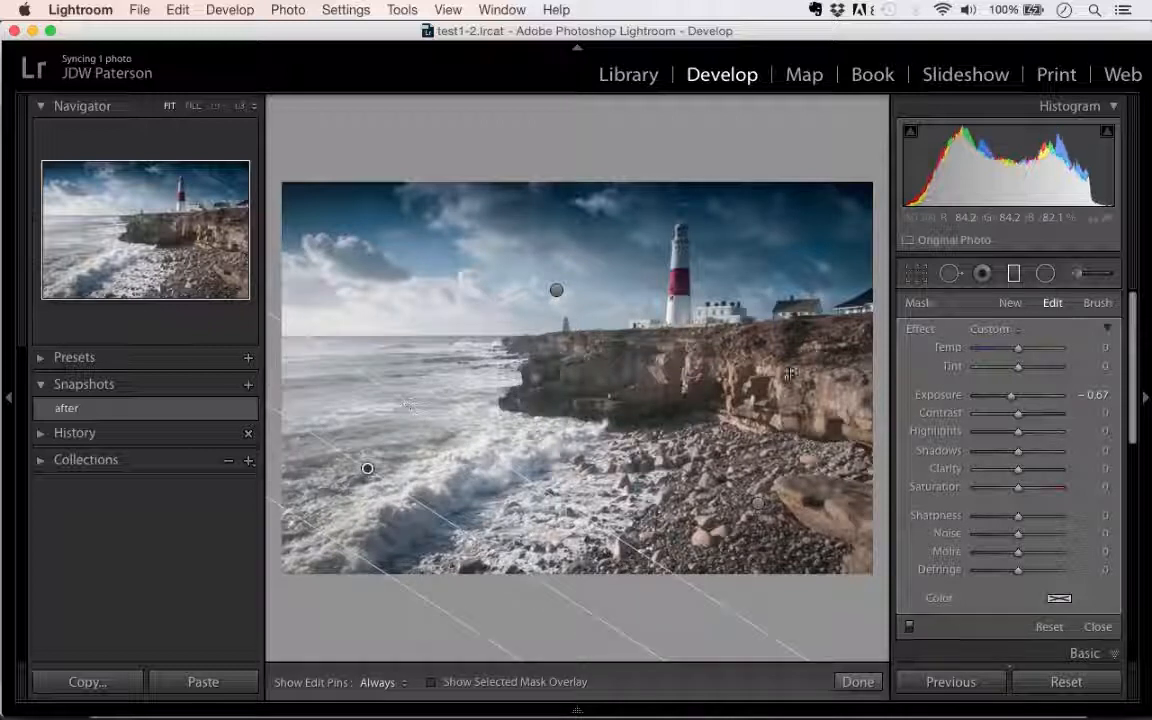
pyautogui.doubleClick(922, 329)
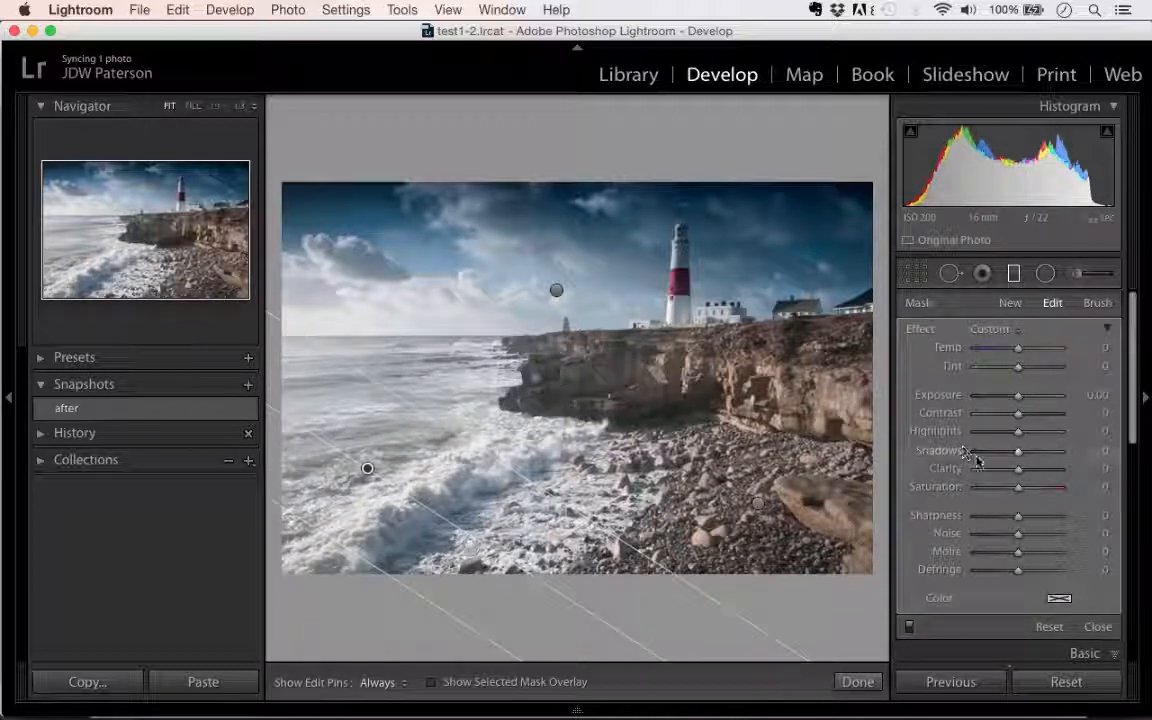
pyautogui.moveTo(1017, 401); pyautogui.dragTo(1013, 403)
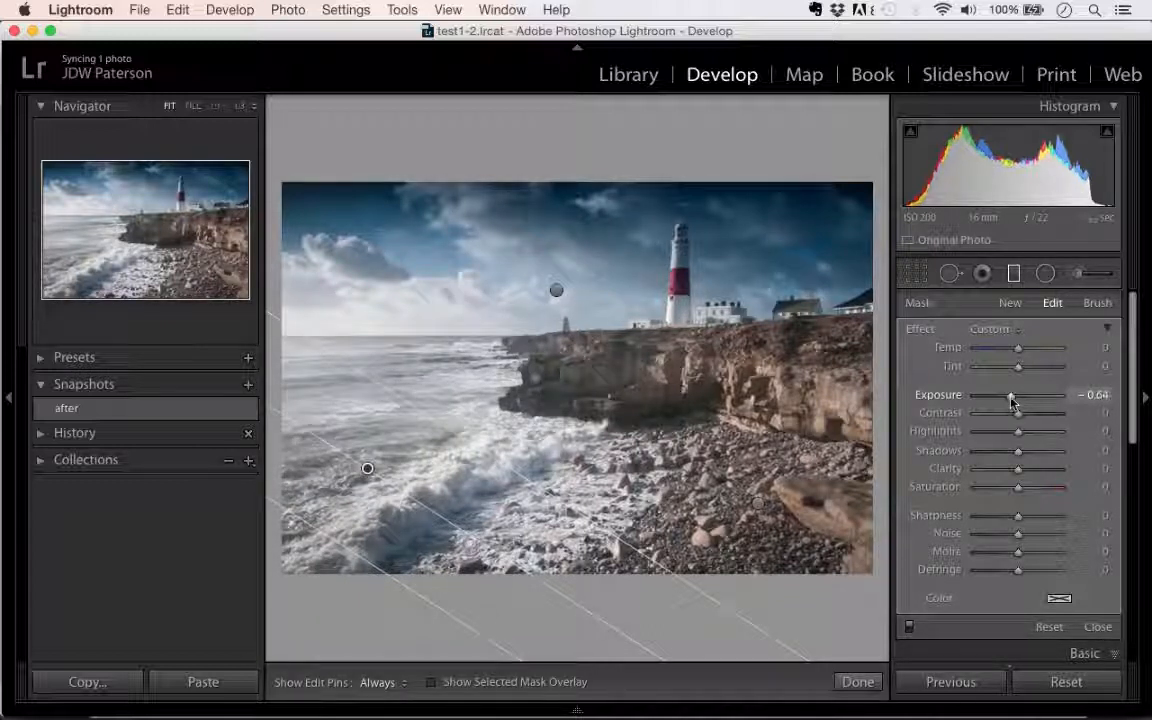
pyautogui.doubleClick(1013, 402)
pyautogui.moveTo(1019, 475); pyautogui.dragTo(1011, 438)
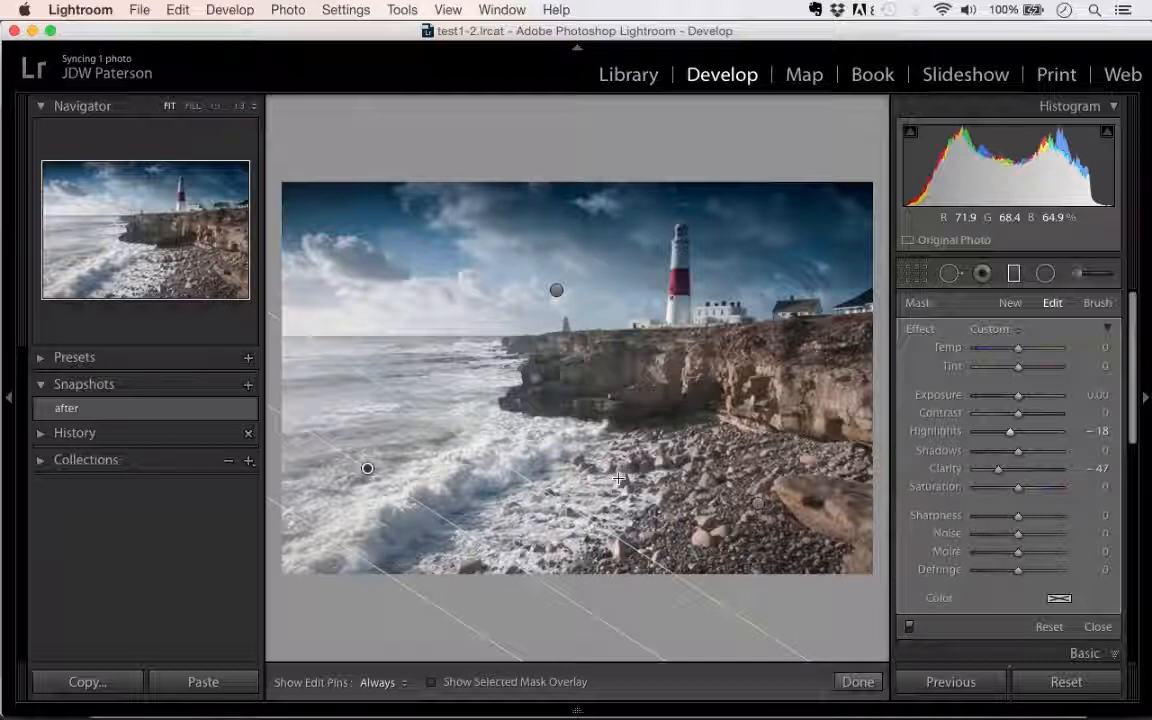
# Step: Select the sky gradient for brush editing, zoom to the lighthouse at 1:3 and show the mask overlay
pyautogui.click(556, 290)
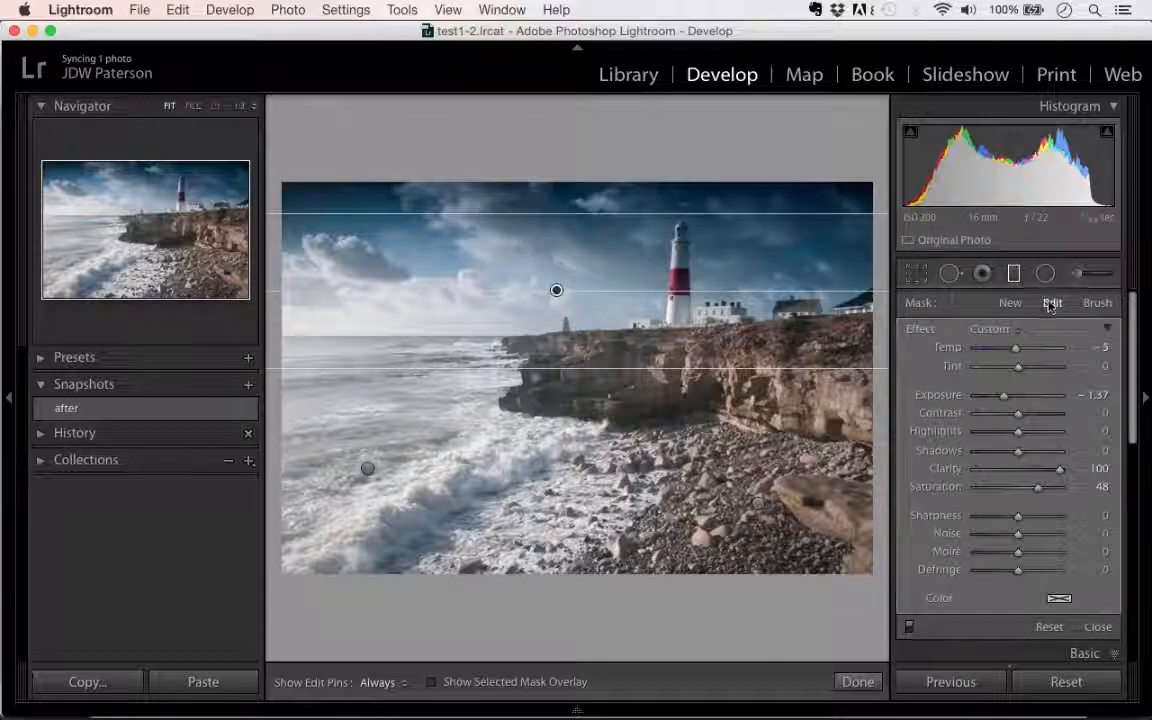
pyautogui.click(1099, 304)
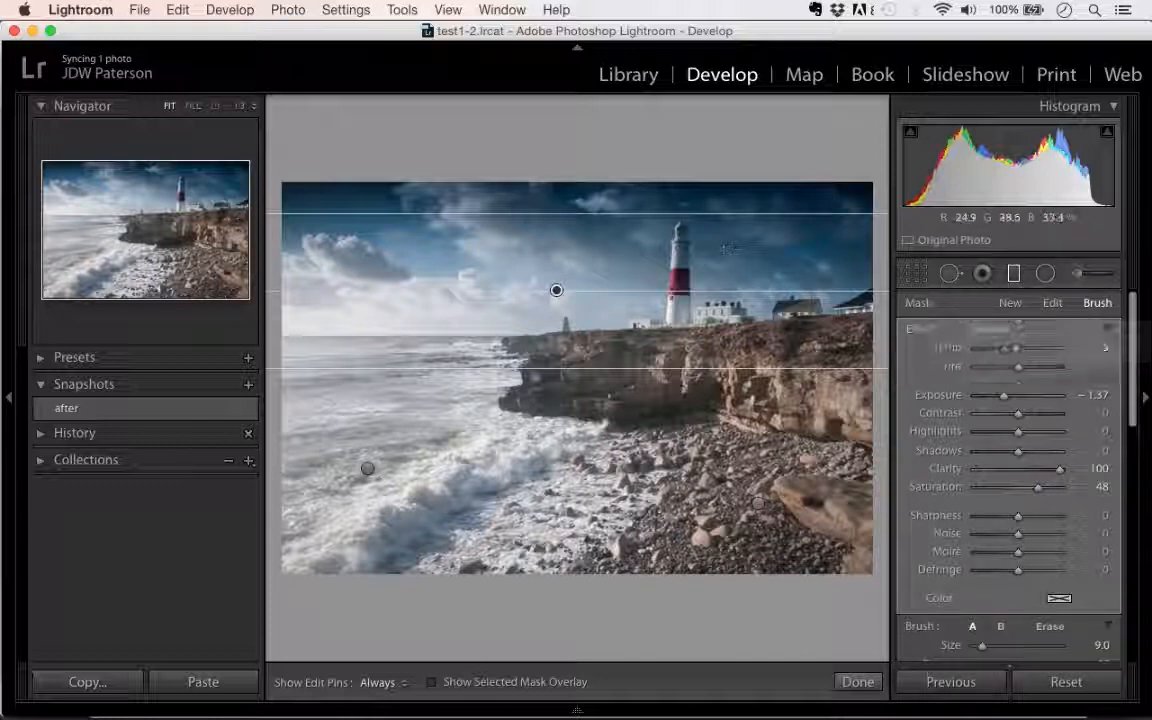
pyautogui.click(239, 106)
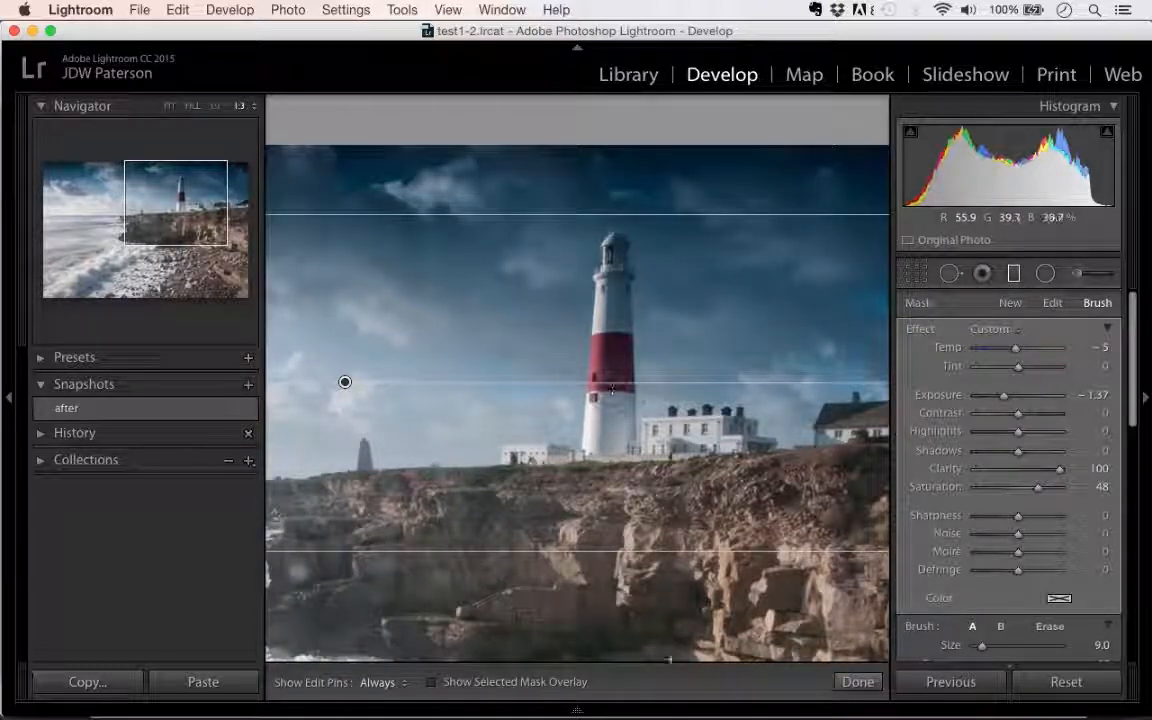
pyautogui.click(527, 683)
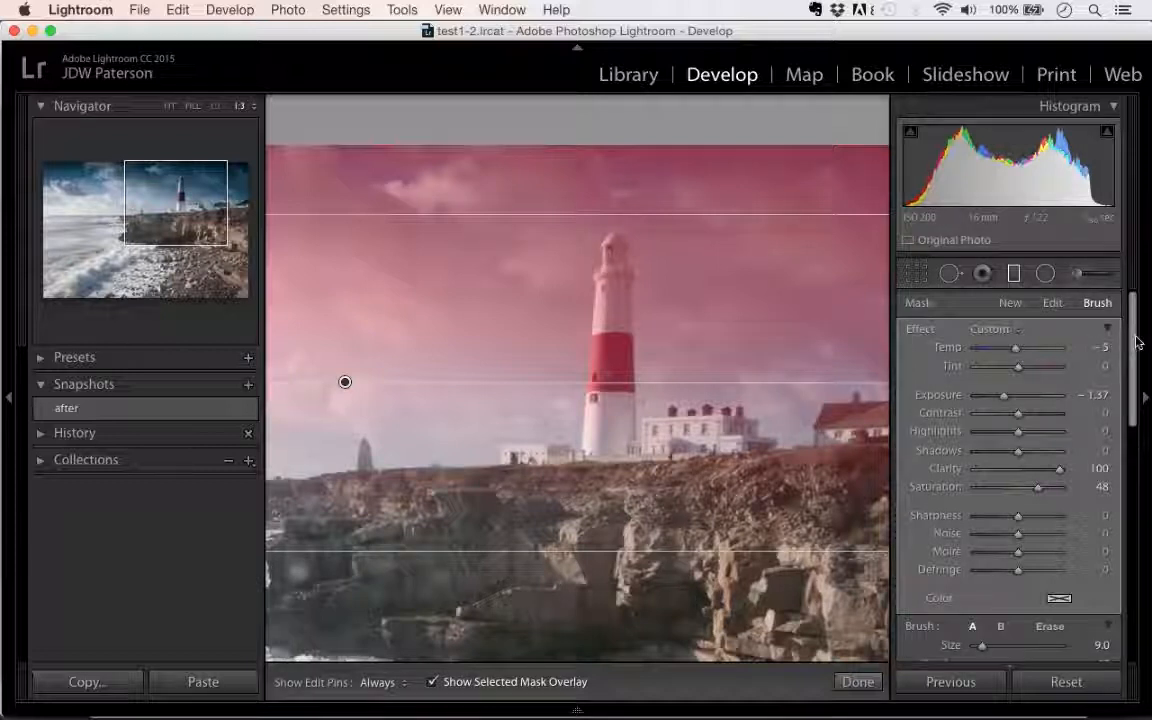
# Step: Turn on Auto Mask for the brush and paint the sky gradient's mask over the lighthouse's base
pyautogui.scroll(-3, 1136, 342)
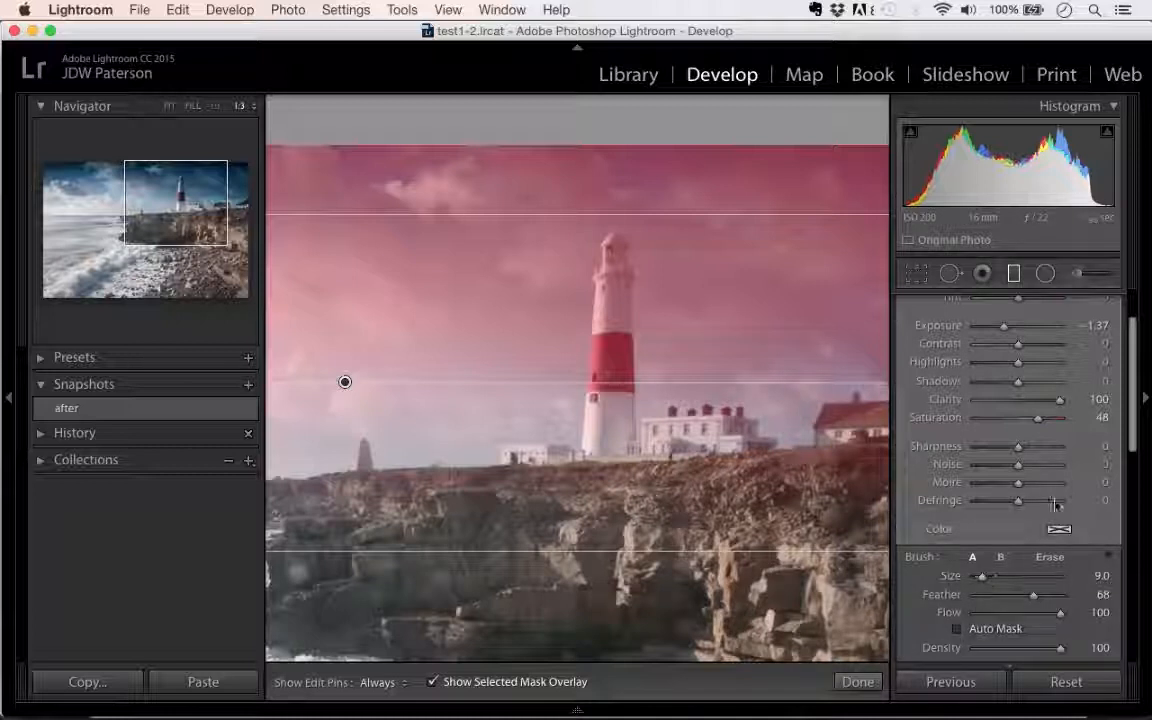
pyautogui.scroll(-3, 1134, 447)
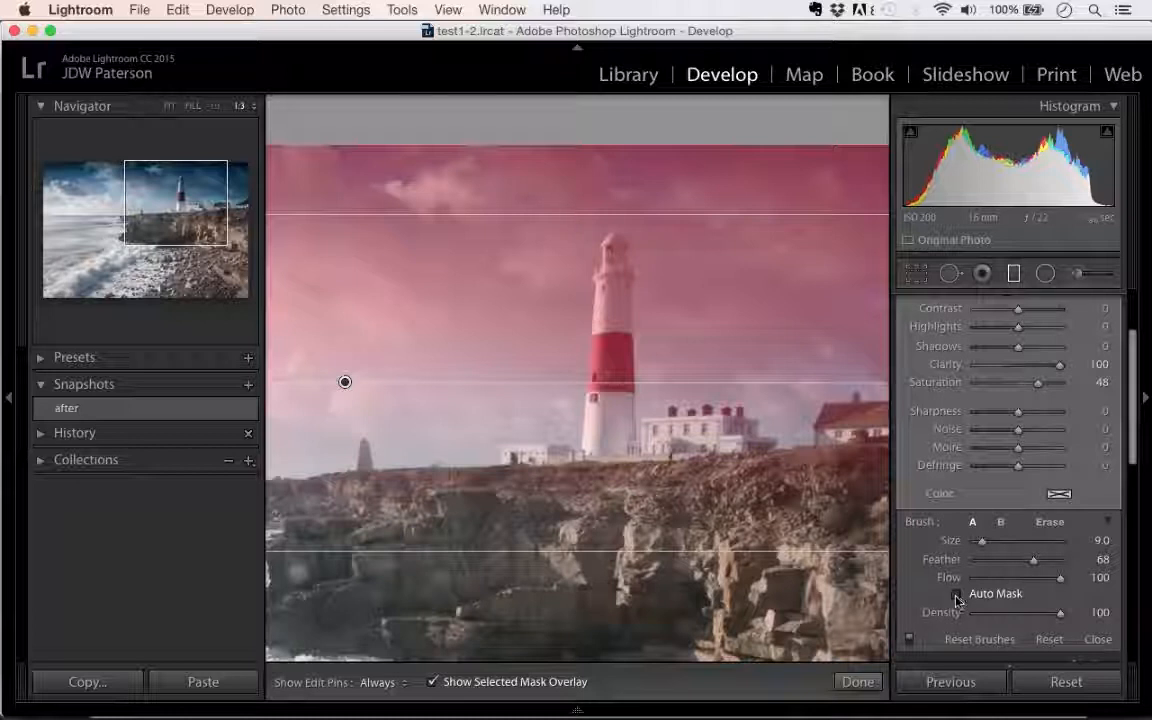
pyautogui.click(957, 597)
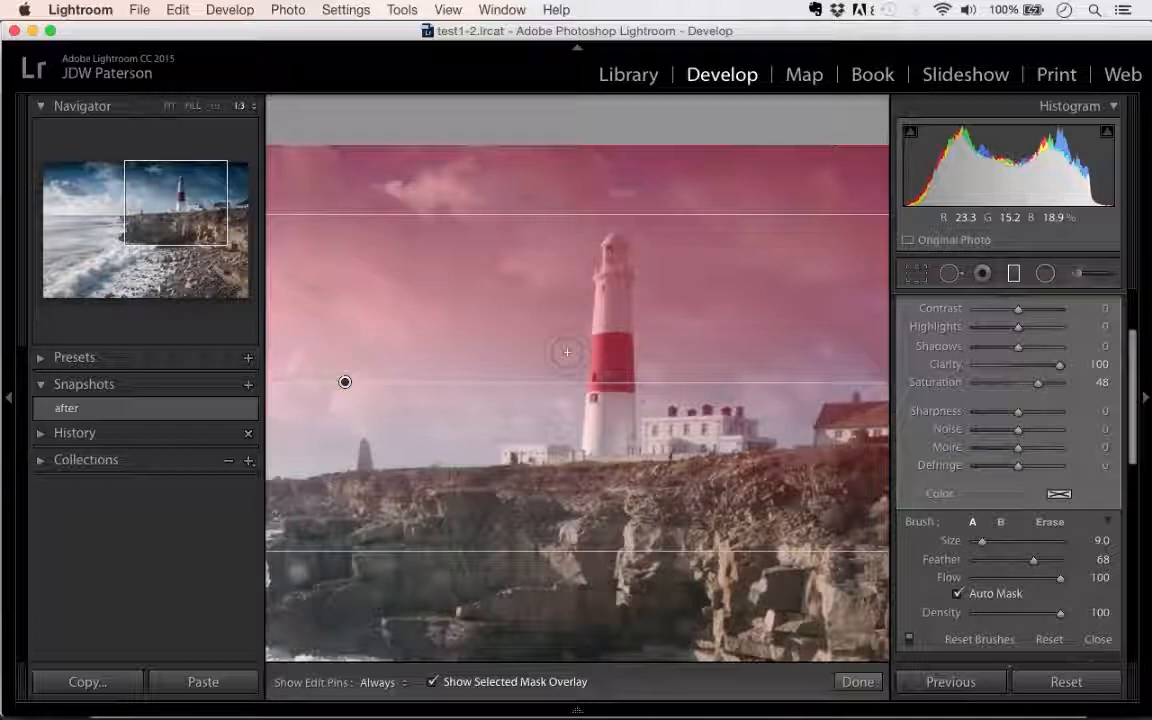
pyautogui.press('h')
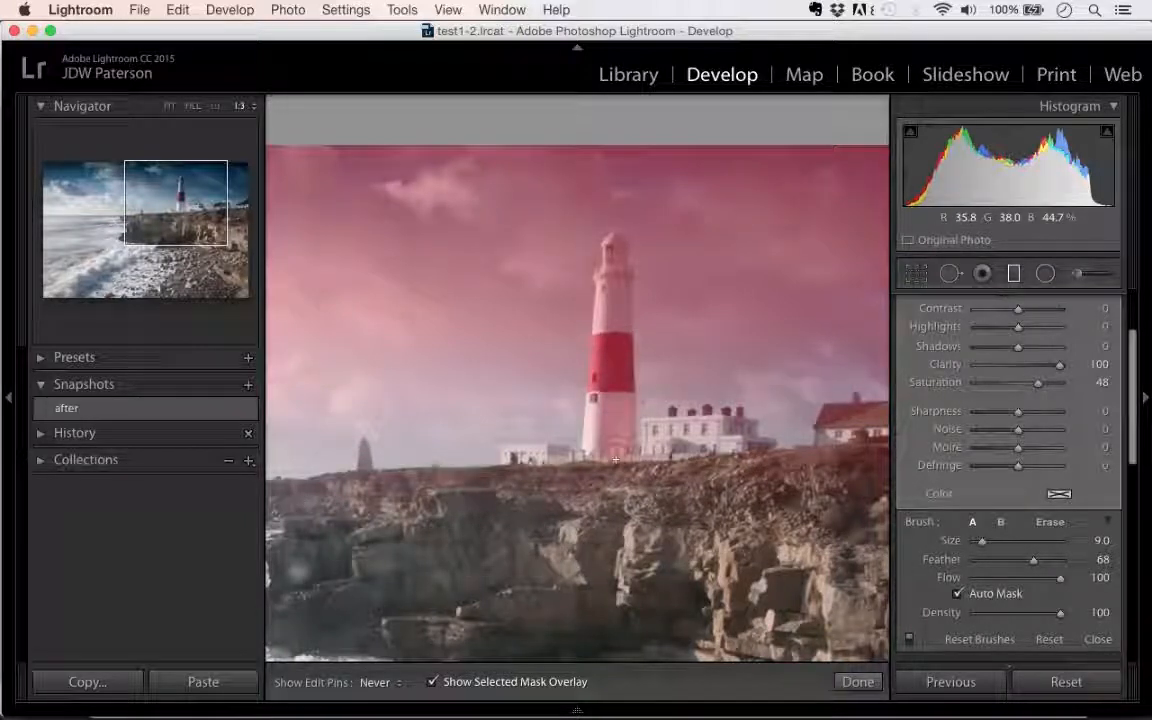
pyautogui.press('h')
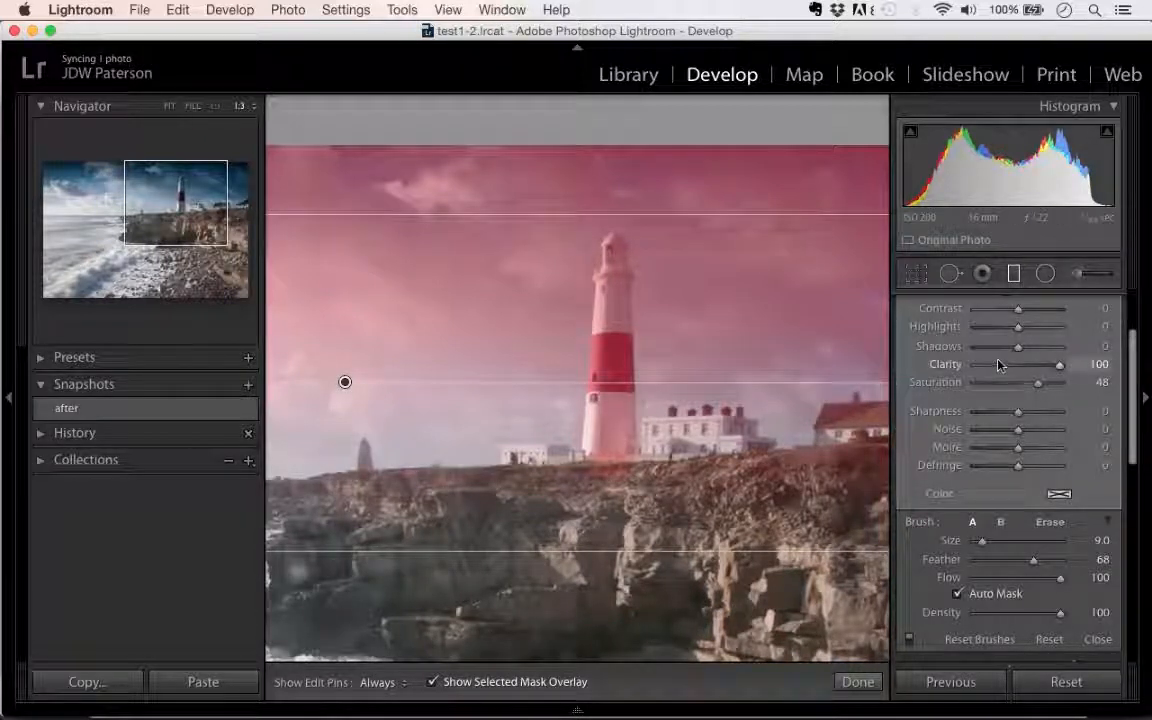
# Step: Switch the mask brush to Erase and remove the sky mask from the lighthouse's lower white section and red band
pyautogui.click(1051, 523)
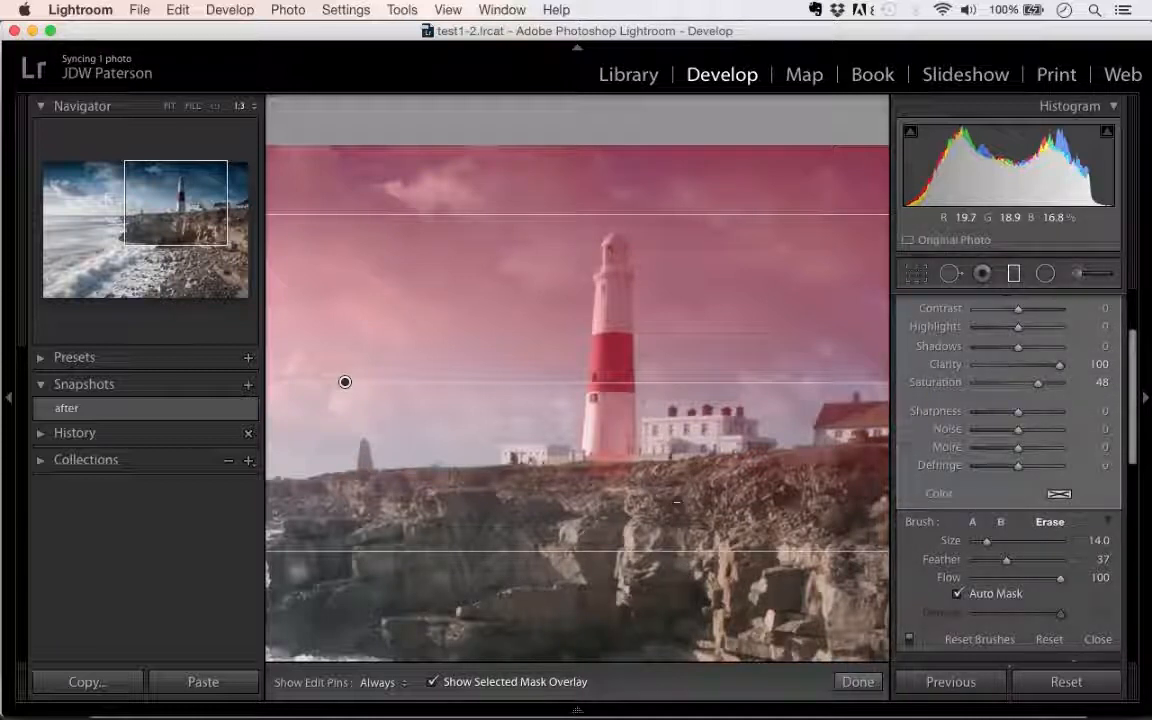
pyautogui.press('h')
pyautogui.moveTo(615, 444); pyautogui.dragTo(609, 368)
pyautogui.press('[')
pyautogui.press('[')
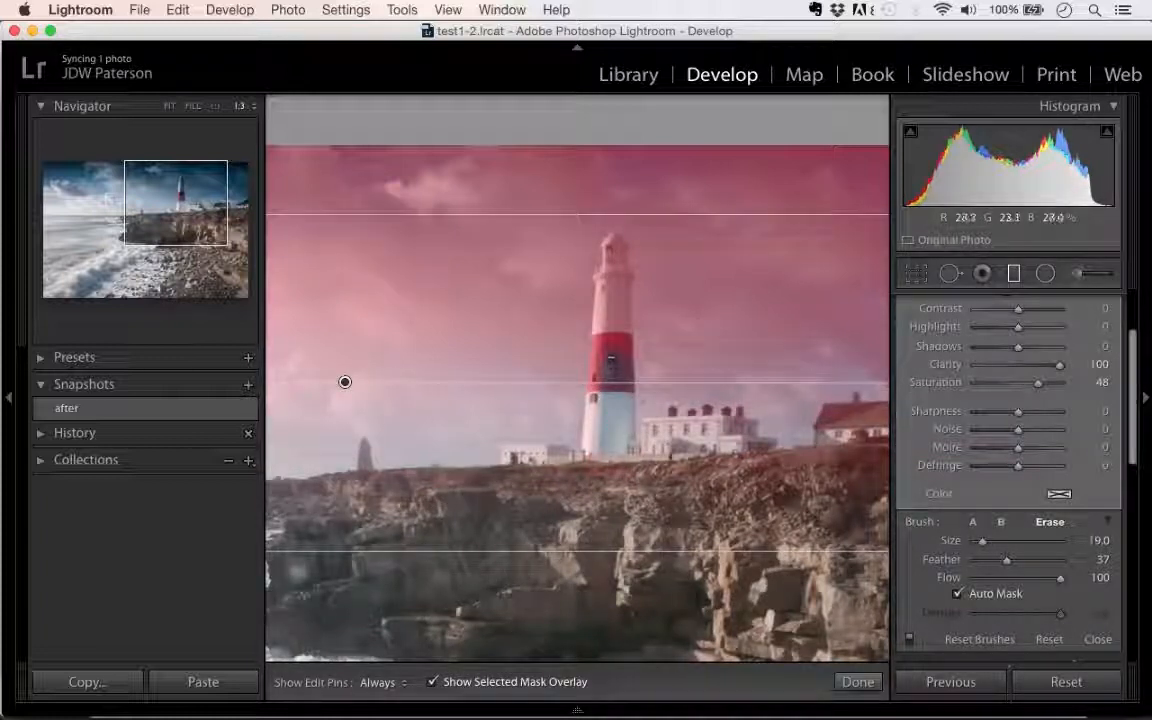
# Step: Shrink the eraser to size 8 and remove the sky mask from the white section above the lighthouse's red band
pyautogui.press('[')
pyautogui.press('[')
pyautogui.press('[')
pyautogui.press('[')
pyautogui.press('[')
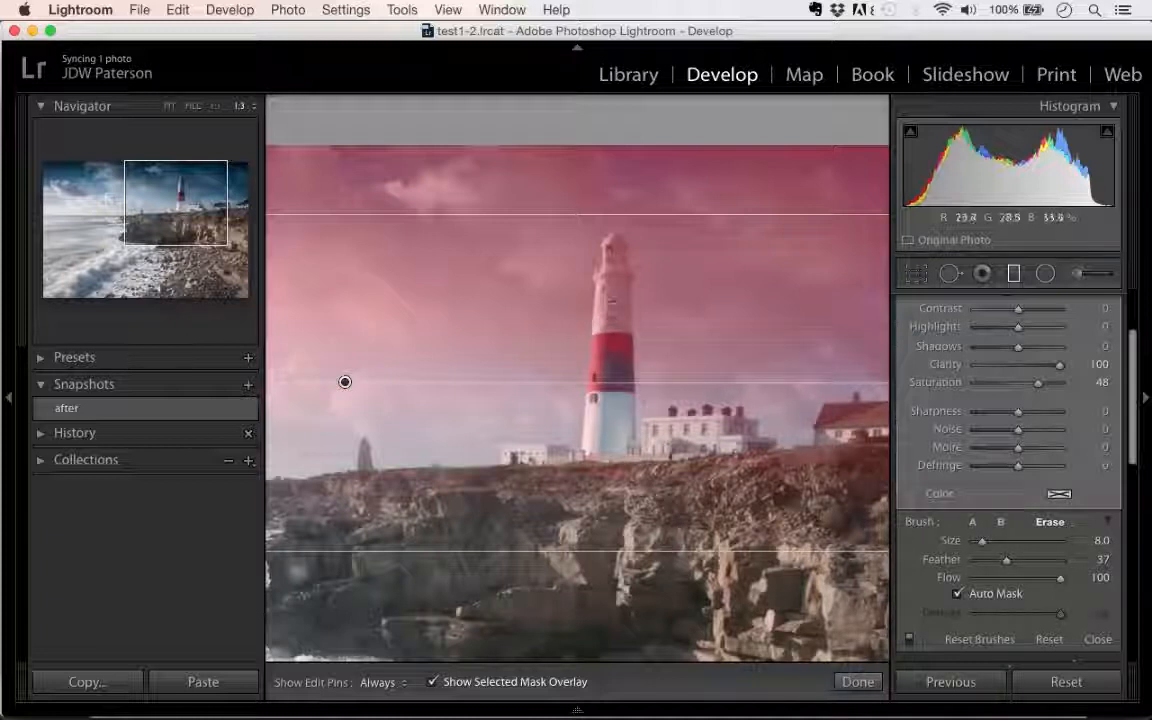
pyautogui.moveTo(618, 291)
pyautogui.mouseDown()
pyautogui.moveTo(618, 365)
pyautogui.moveTo(611, 303)
pyautogui.mouseUp()
# Step: Reduce the eraser to size 5 and remove the sky mask from the lighthouse's upper edges and lantern top
pyautogui.press('[')
pyautogui.press('[')
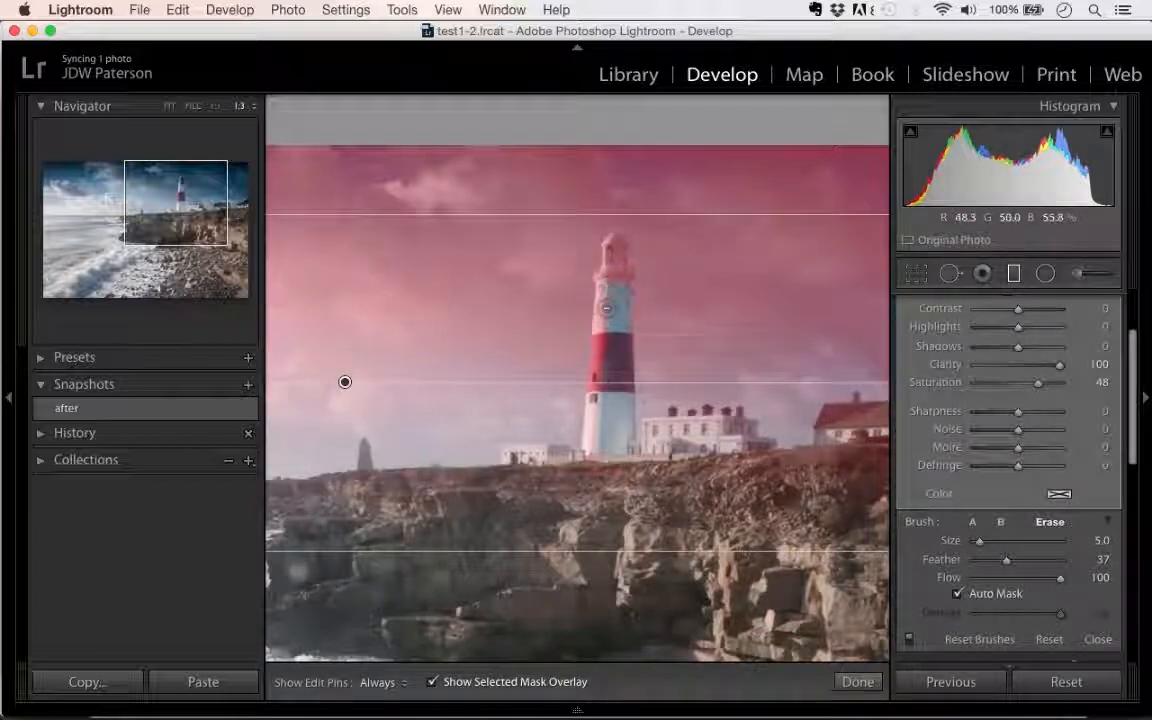
pyautogui.keyDown('shift'); pyautogui.click(599, 432); pyautogui.keyUp('shift')
pyautogui.press('h')
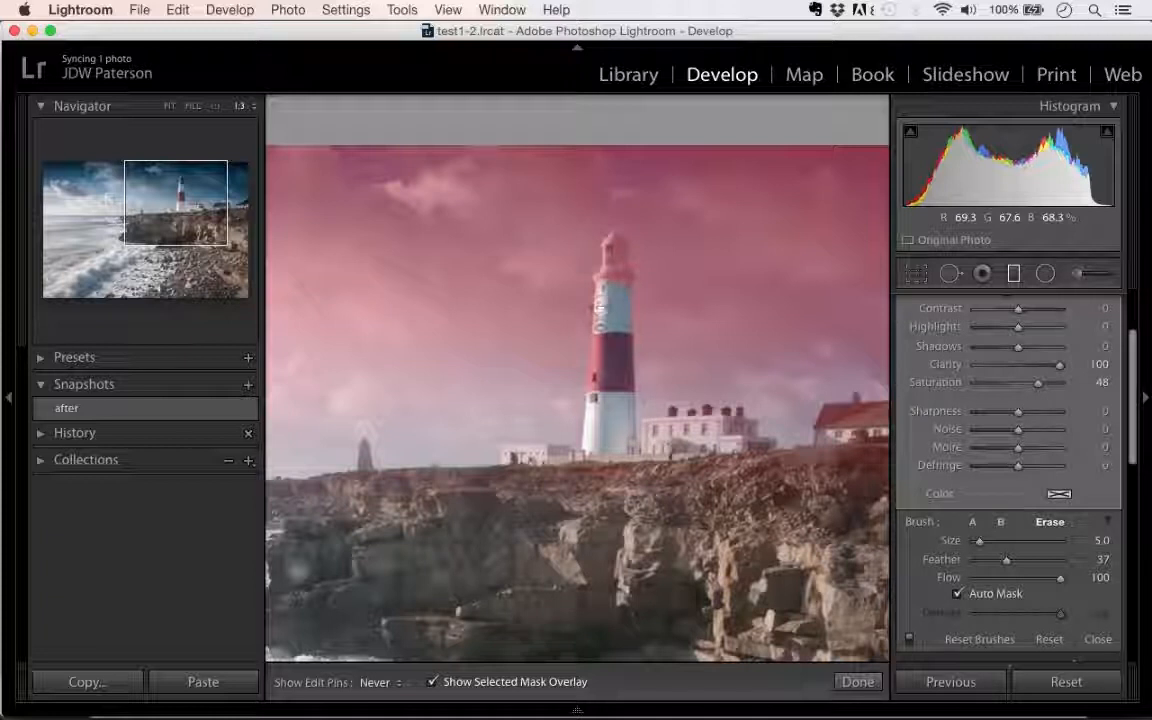
pyautogui.press('h')
pyautogui.moveTo(606, 285); pyautogui.dragTo(608, 249)
pyautogui.press('h')
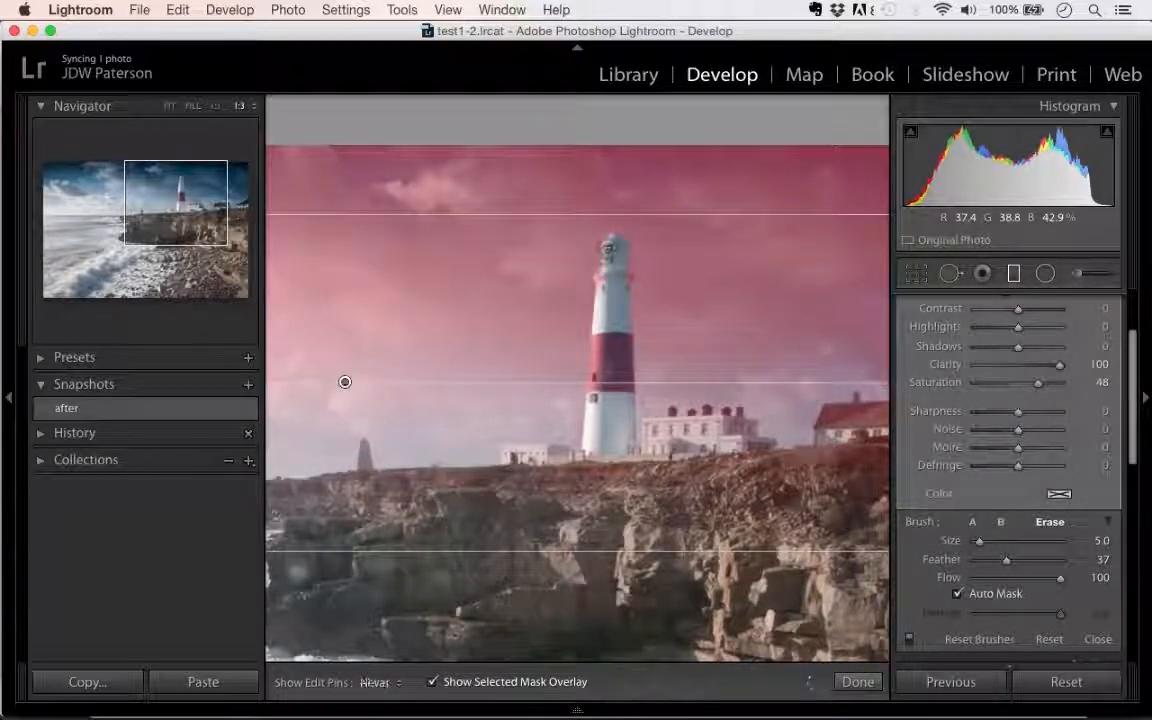
# Step: Clean up the leftover sky mask around the lighthouse's gallery with the size 5 eraser
pyautogui.press('h')
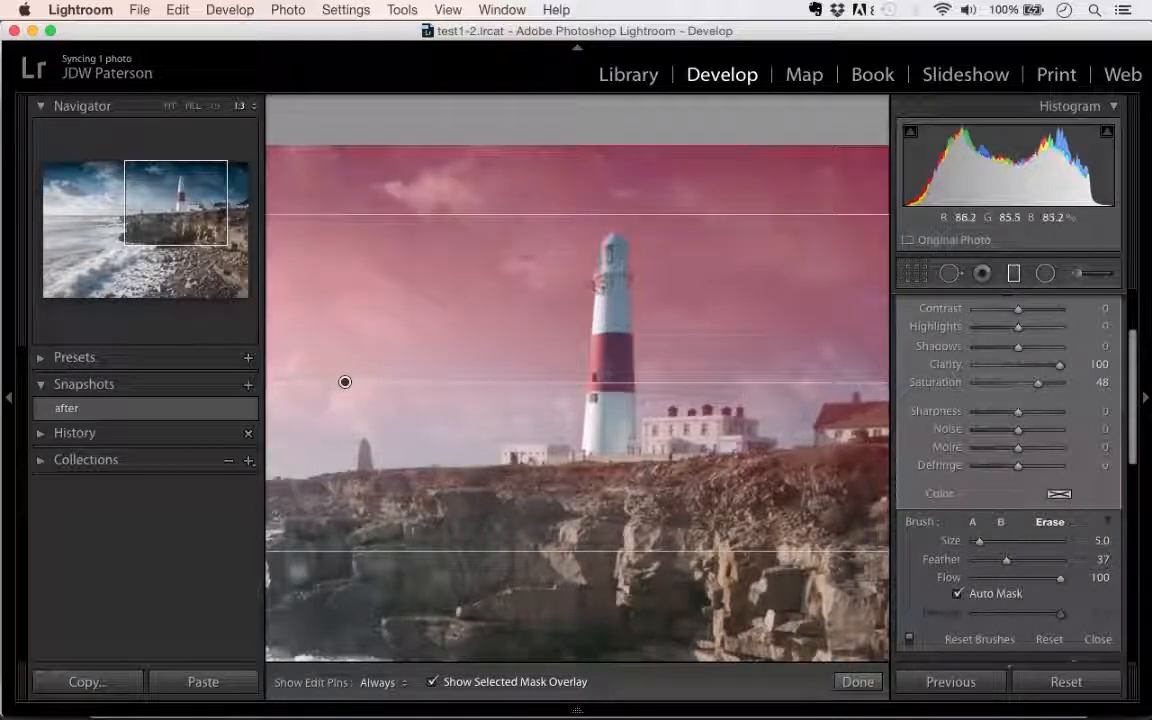
pyautogui.press('h')
pyautogui.press('h')
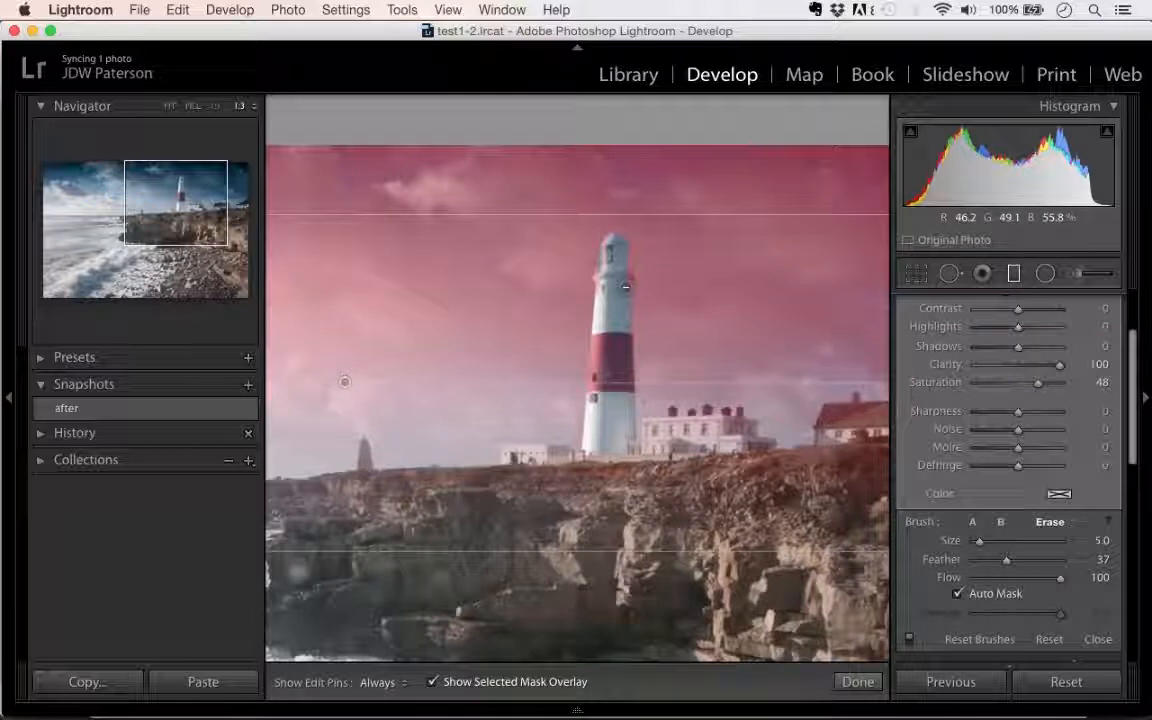
pyautogui.press('h')
pyautogui.press('h')
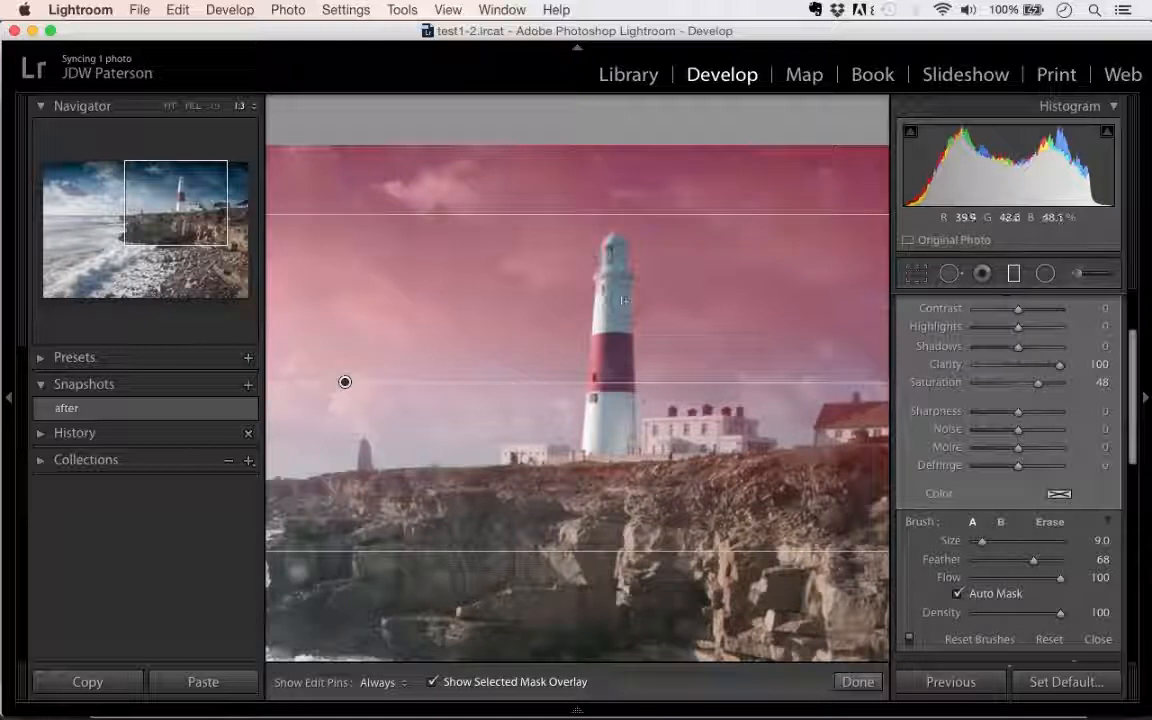
pyautogui.press('alt')
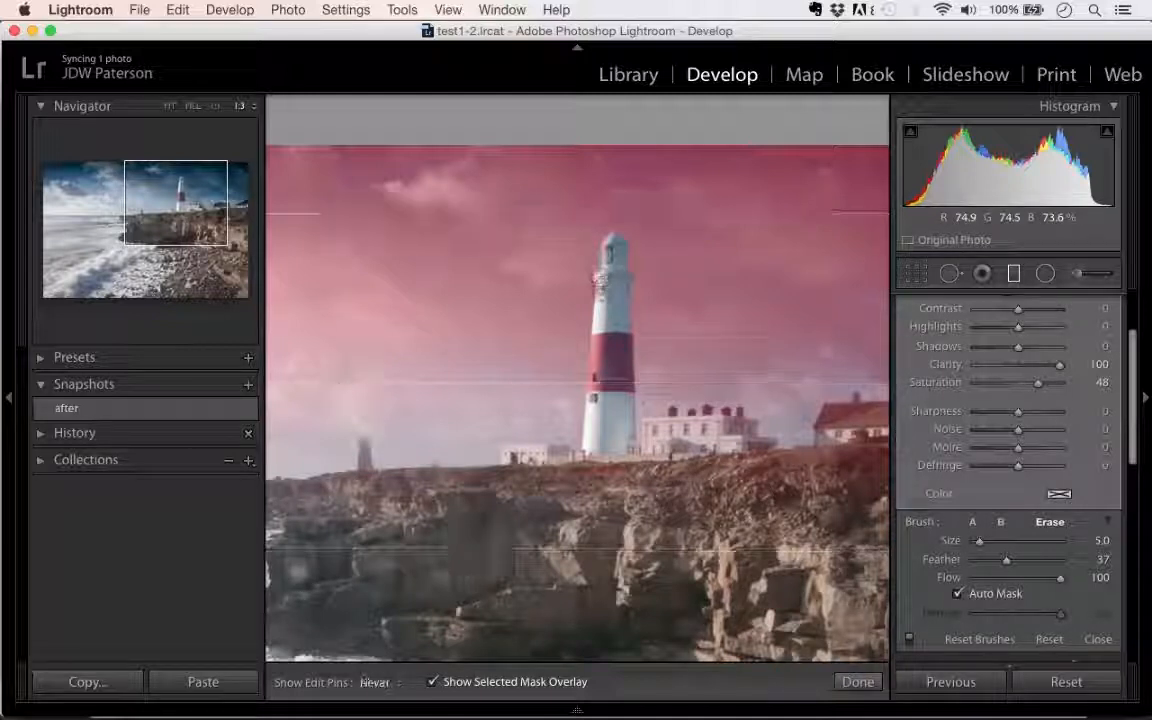
pyautogui.press('h')
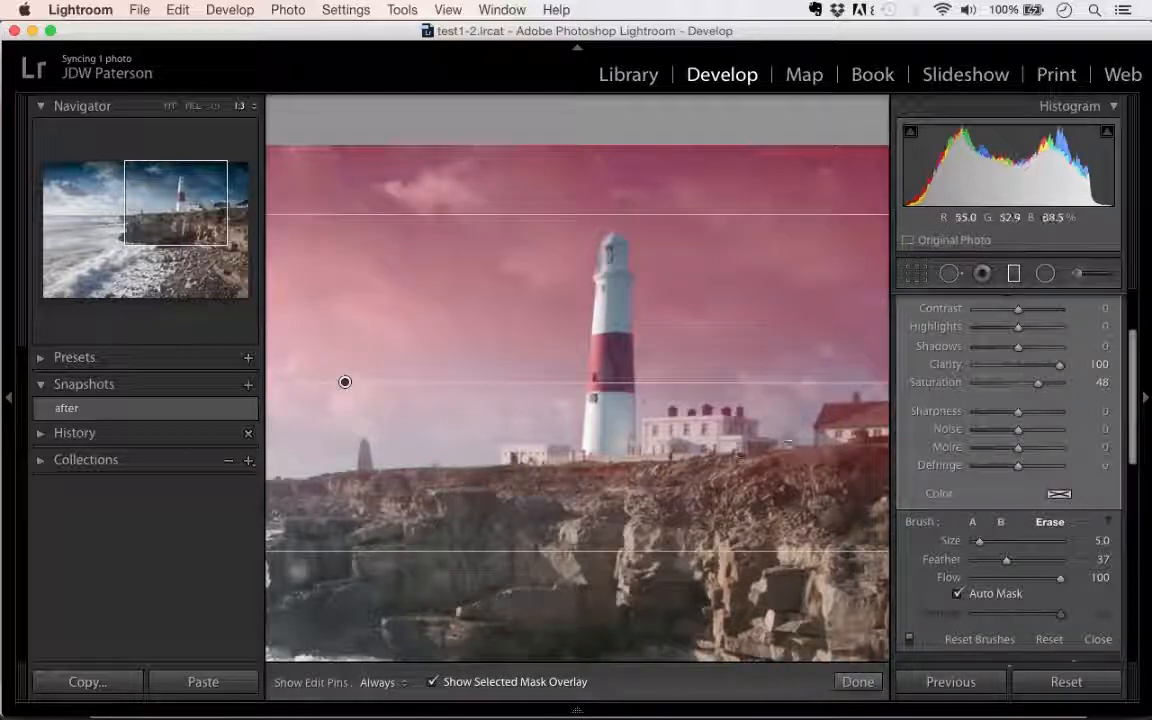
# Step: Turn off Auto Mask, enlarge the eraser to 13 and then 18, and erase the sky mask from the right-hand houses and cliff top
pyautogui.moveTo(793, 432); pyautogui.dragTo(528, 432)
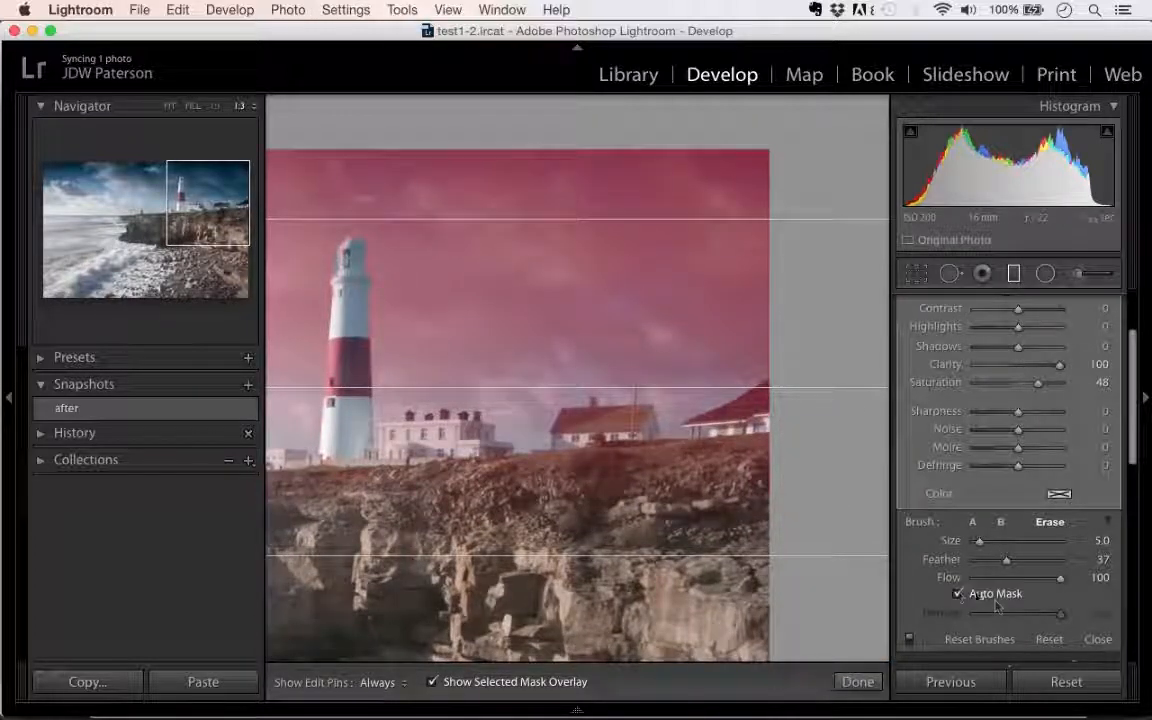
pyautogui.click(958, 595)
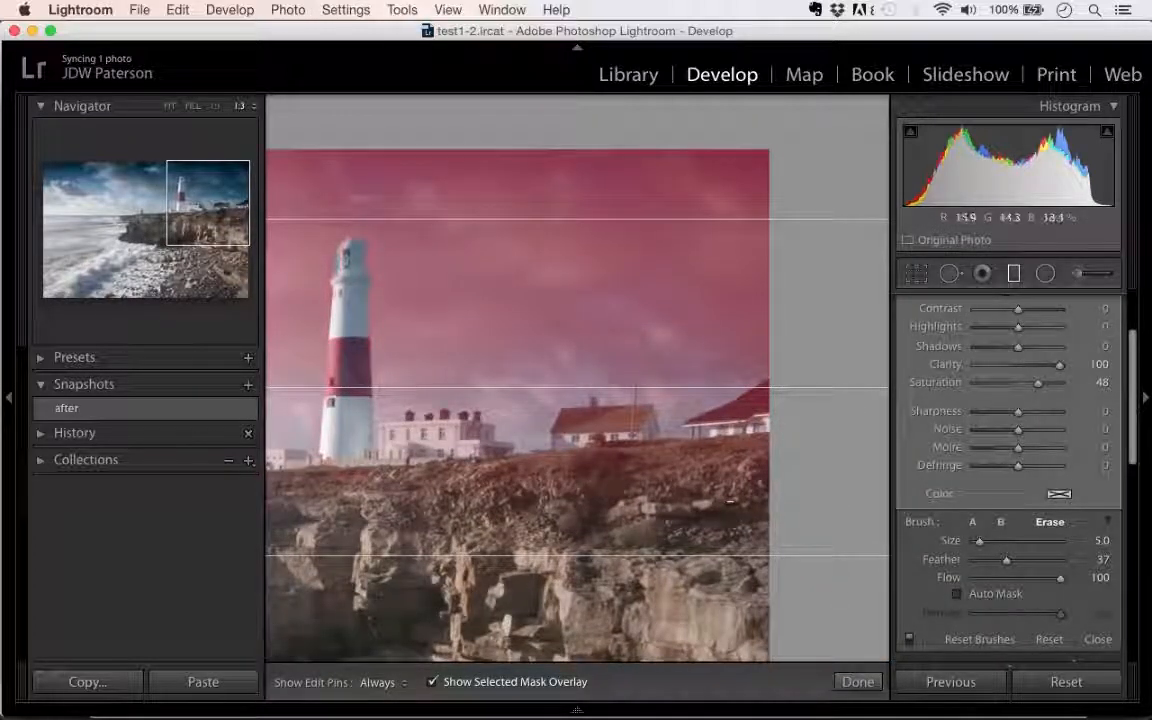
pyautogui.scroll(3, 731, 472)
pyautogui.press('h')
pyautogui.press('h')
pyautogui.press('h')
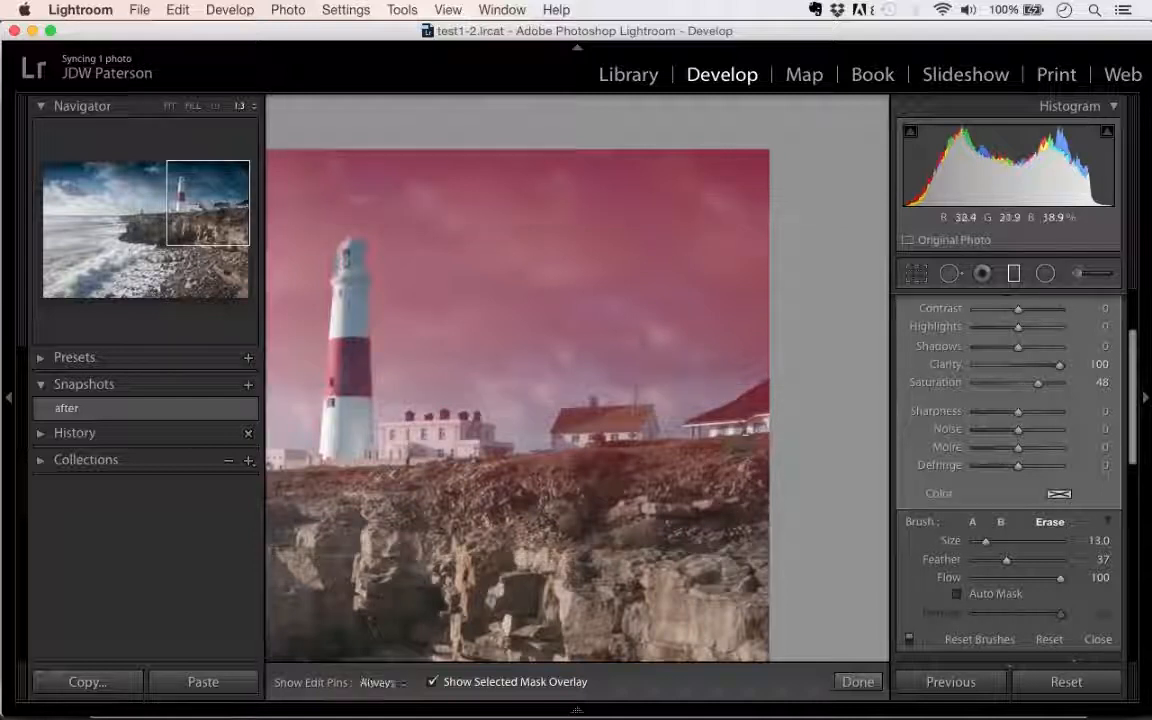
pyautogui.click(775, 418)
pyautogui.moveTo(588, 430)
pyautogui.mouseDown()
pyautogui.moveTo(625, 428)
pyautogui.moveTo(739, 468)
pyautogui.mouseUp()
pyautogui.scroll(3, 400, 400)
pyautogui.press('h')
pyautogui.moveTo(349, 376); pyautogui.dragTo(602, 382)
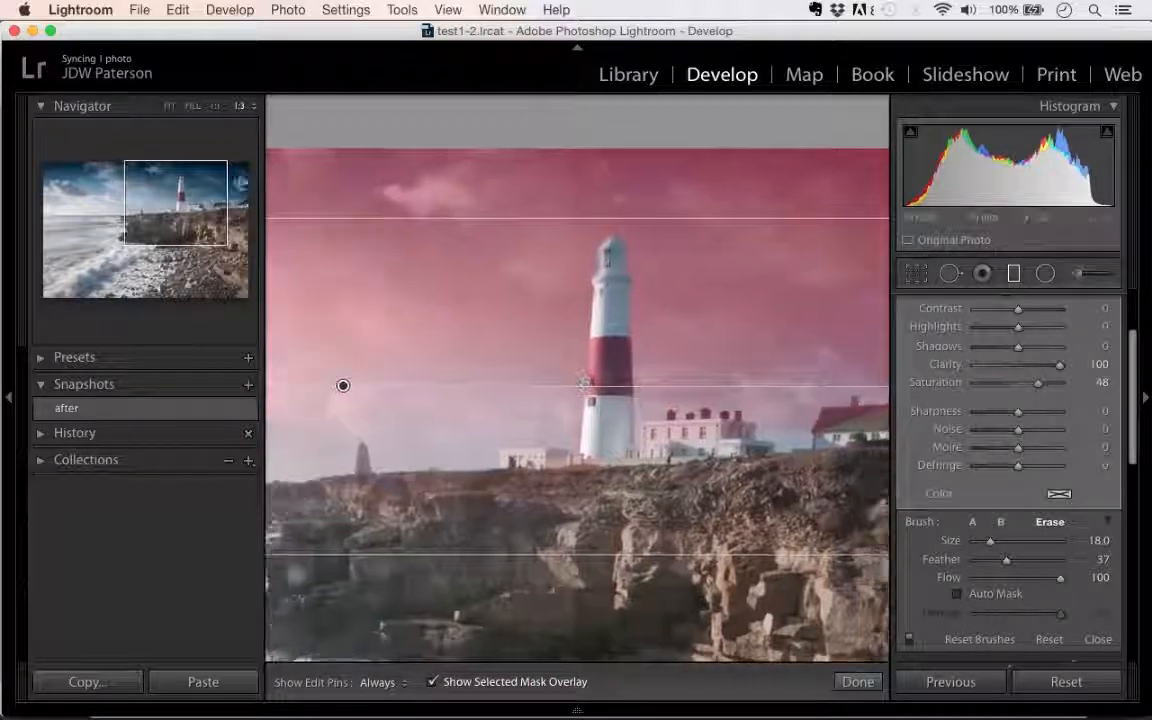
# Step: Fit the whole photo in a wider viewing area and turn off the mask overlay
pyautogui.click(169, 107)
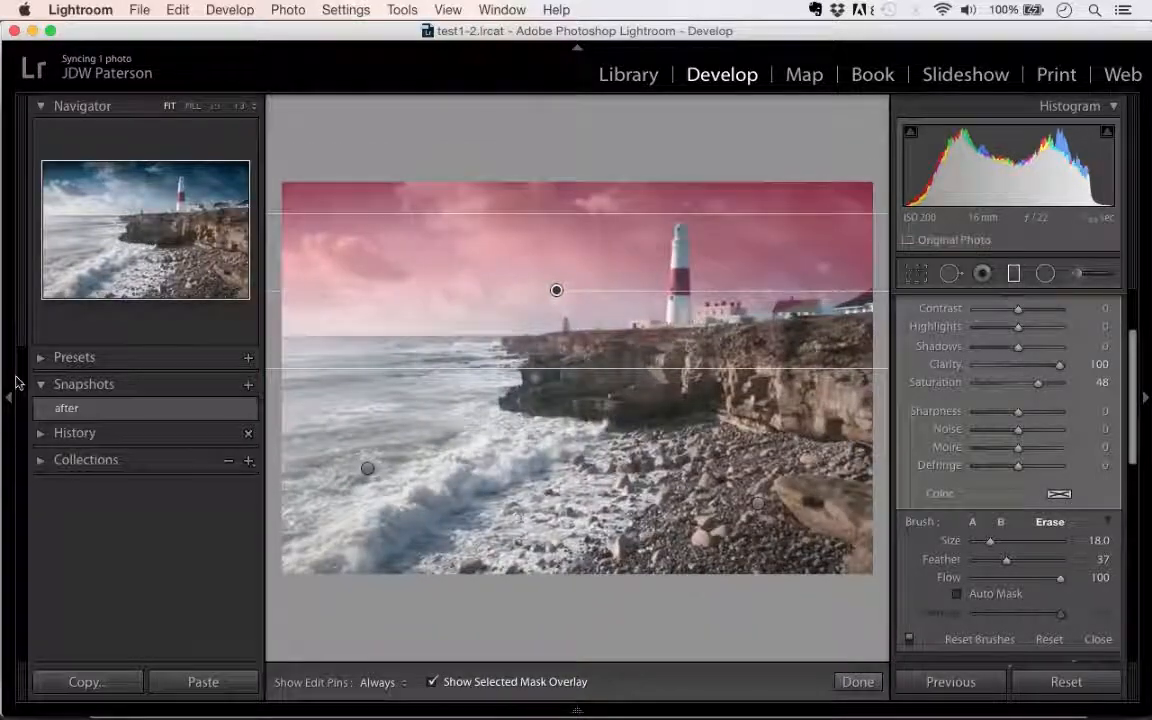
pyautogui.click(9, 397)
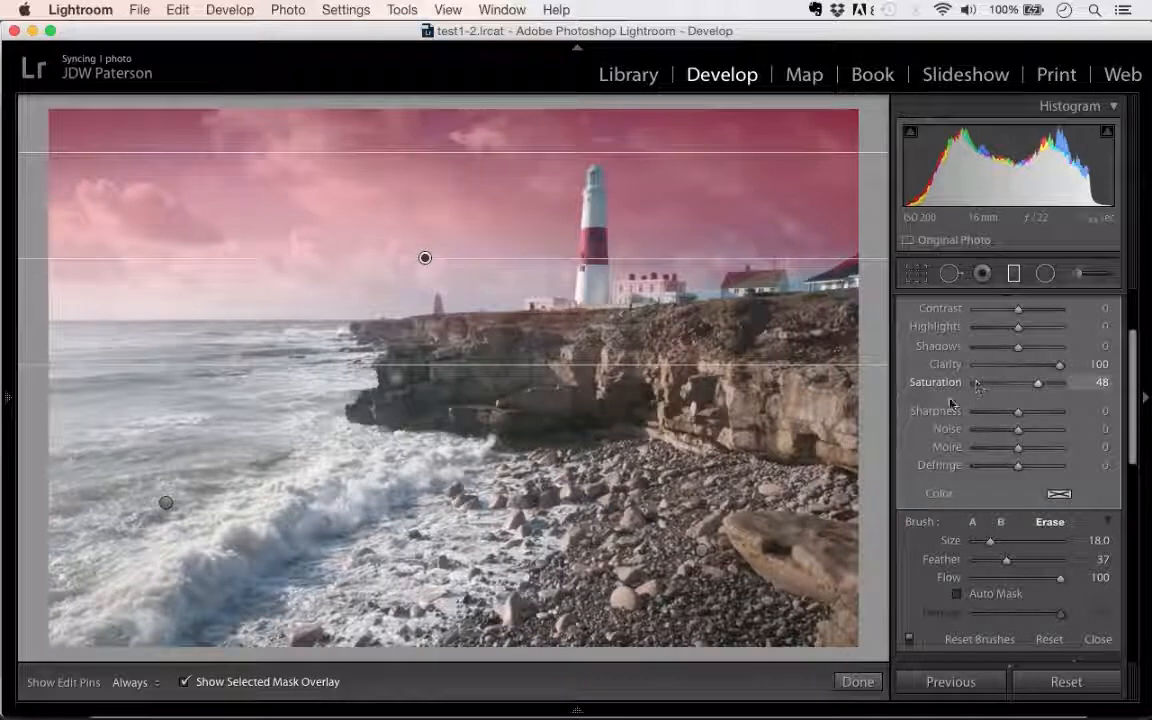
pyautogui.press('o')
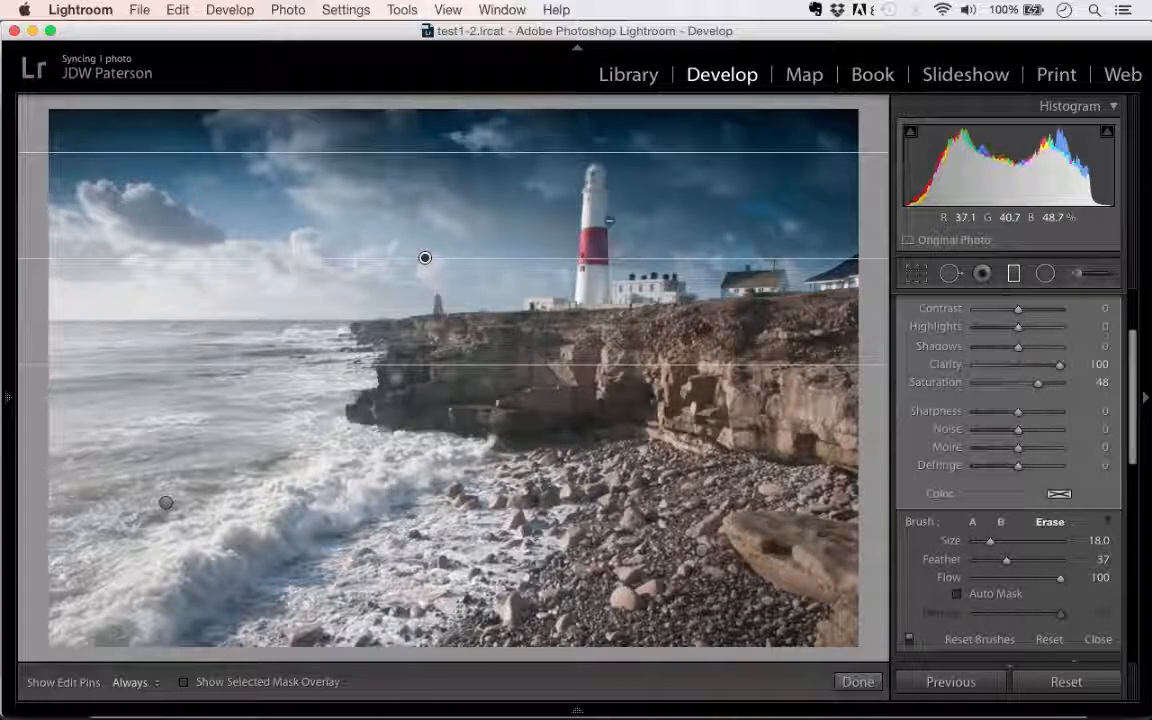
# Step: Leave mask brushing and move the sea gradient and the lower-right corner gradient slightly further into the photo
pyautogui.click(425, 257)
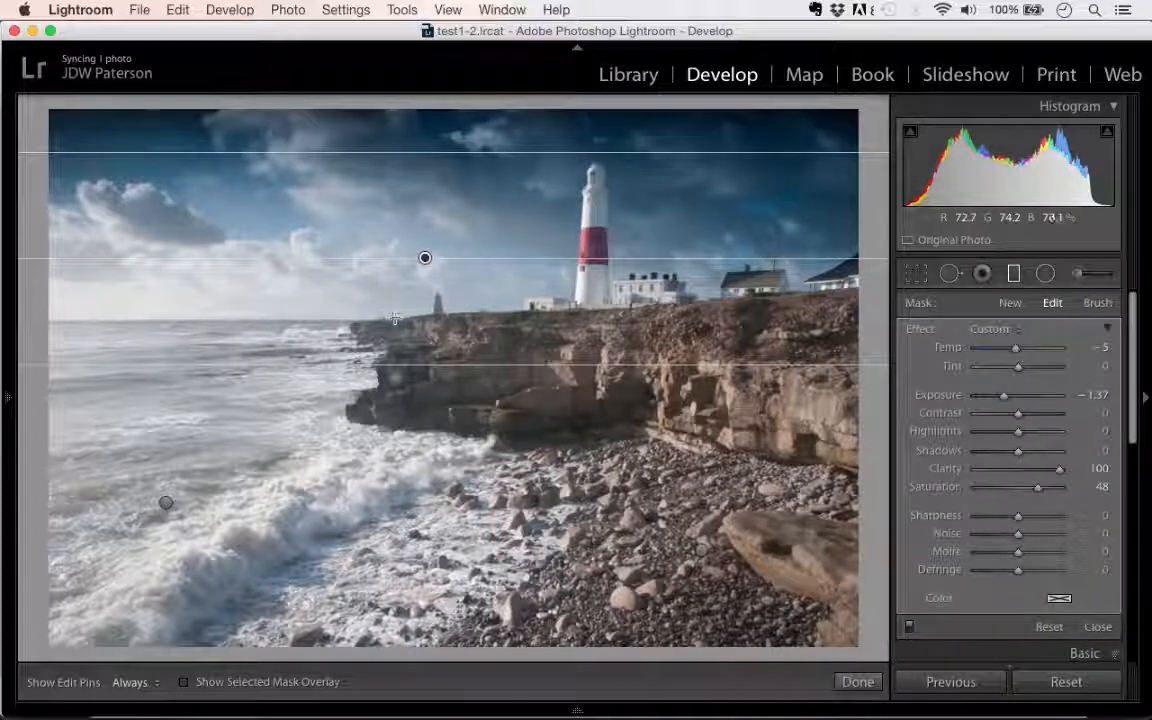
pyautogui.click(165, 502)
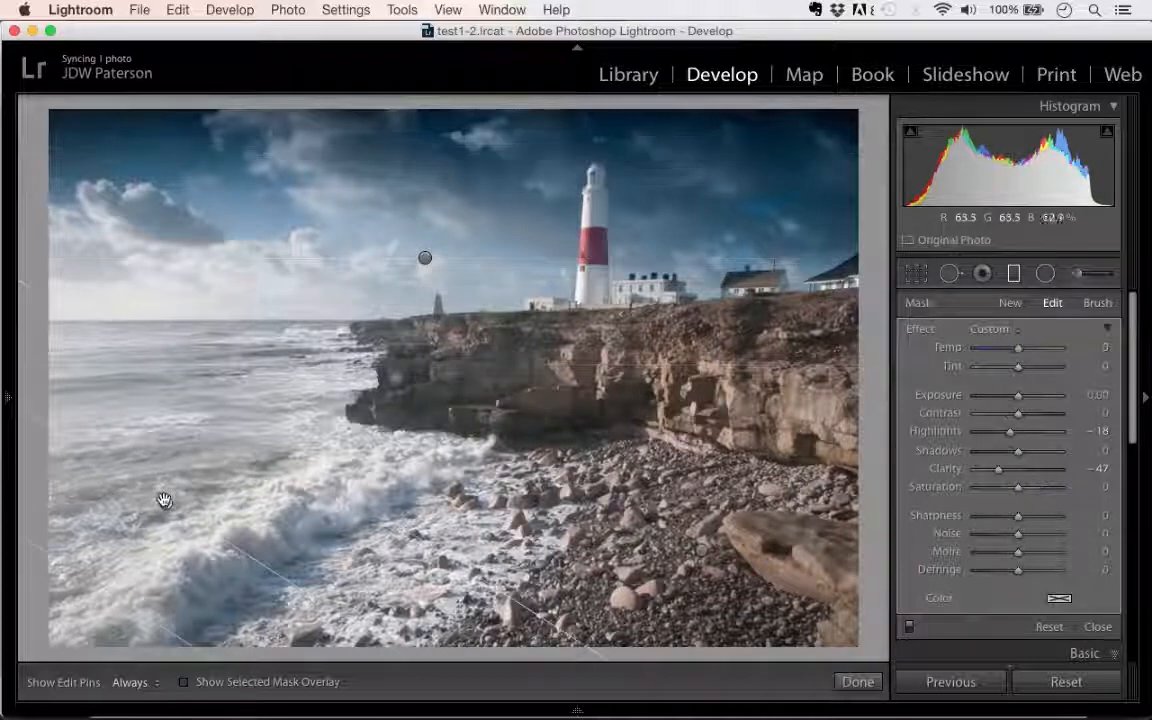
pyautogui.moveTo(165, 502); pyautogui.dragTo(193, 494)
pyautogui.click(701, 550)
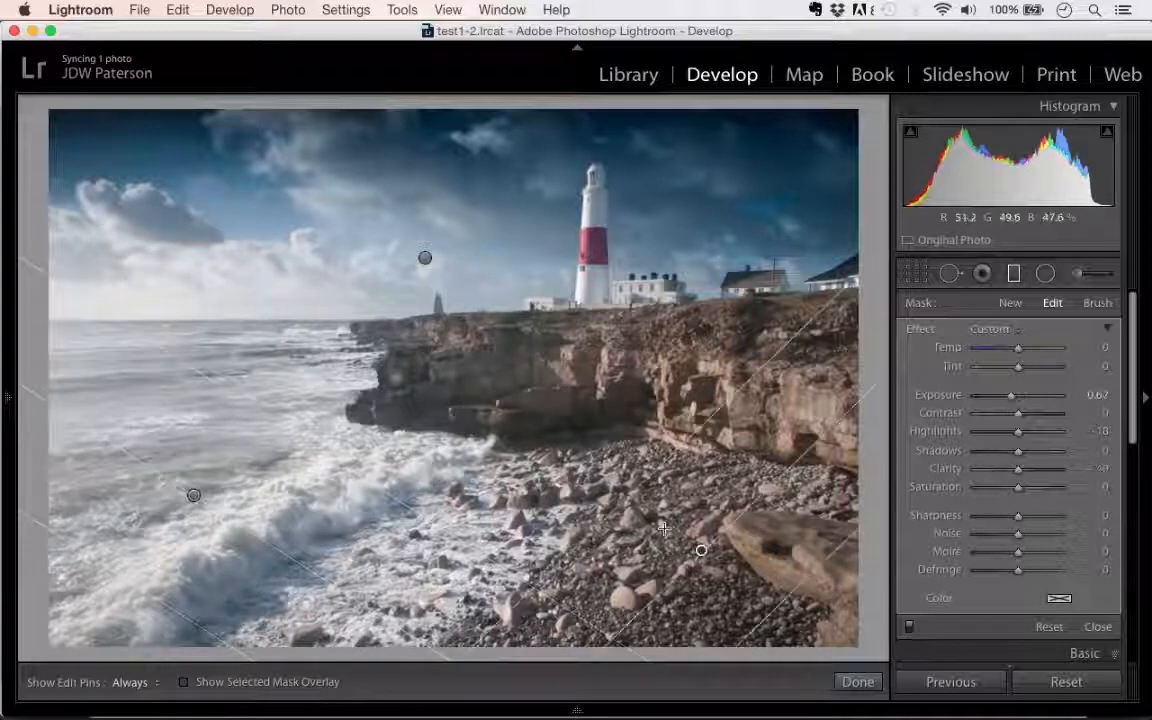
pyautogui.moveTo(701, 550)
pyautogui.mouseDown()
pyautogui.moveTo(668, 516)
pyautogui.moveTo(696, 556)
pyautogui.moveTo(679, 552)
pyautogui.mouseUp()
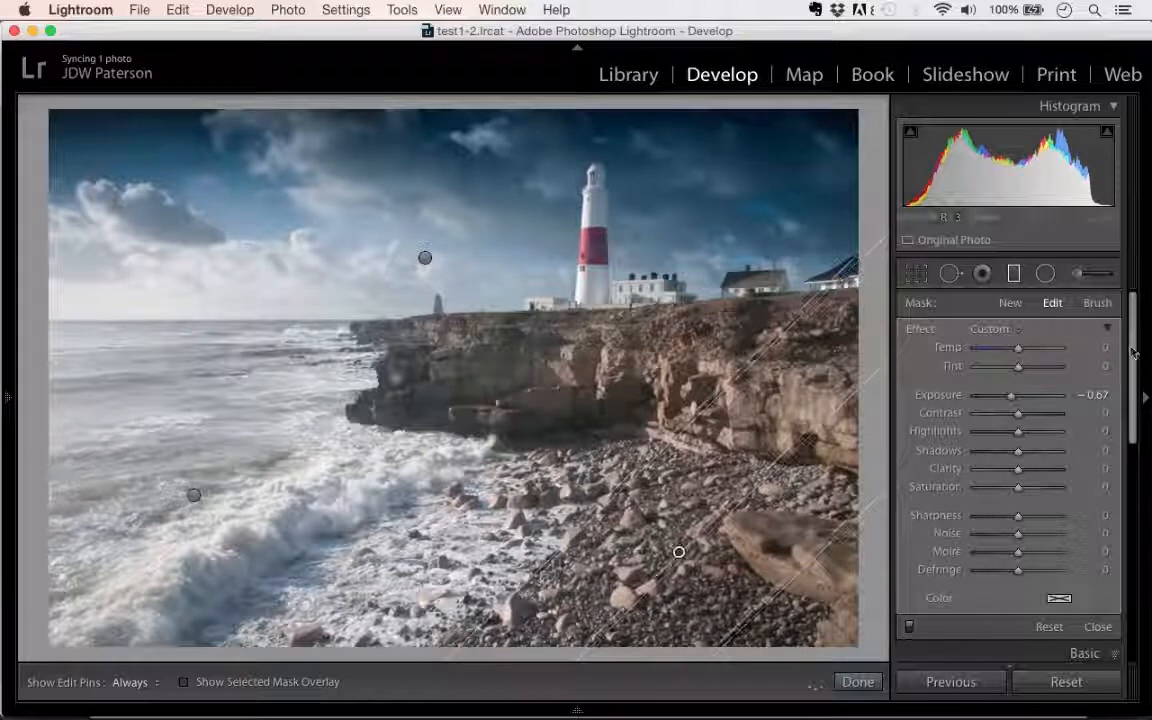
# Step: Set the whole photo's contrast to +24, clarity to +53 and vibrance to +41
pyautogui.scroll(-5, 1010, 450)
pyautogui.scroll(-2, 1019, 452)
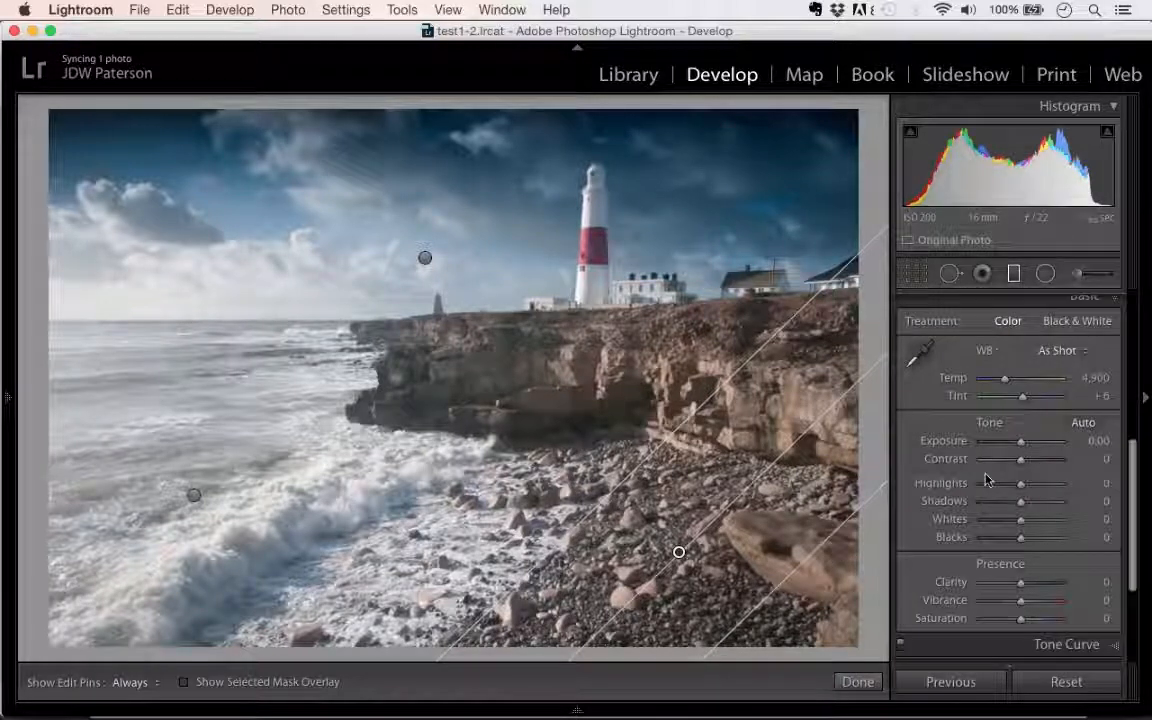
pyautogui.moveTo(1020, 459); pyautogui.dragTo(1034, 462)
pyautogui.moveTo(1022, 603); pyautogui.dragTo(1044, 584)
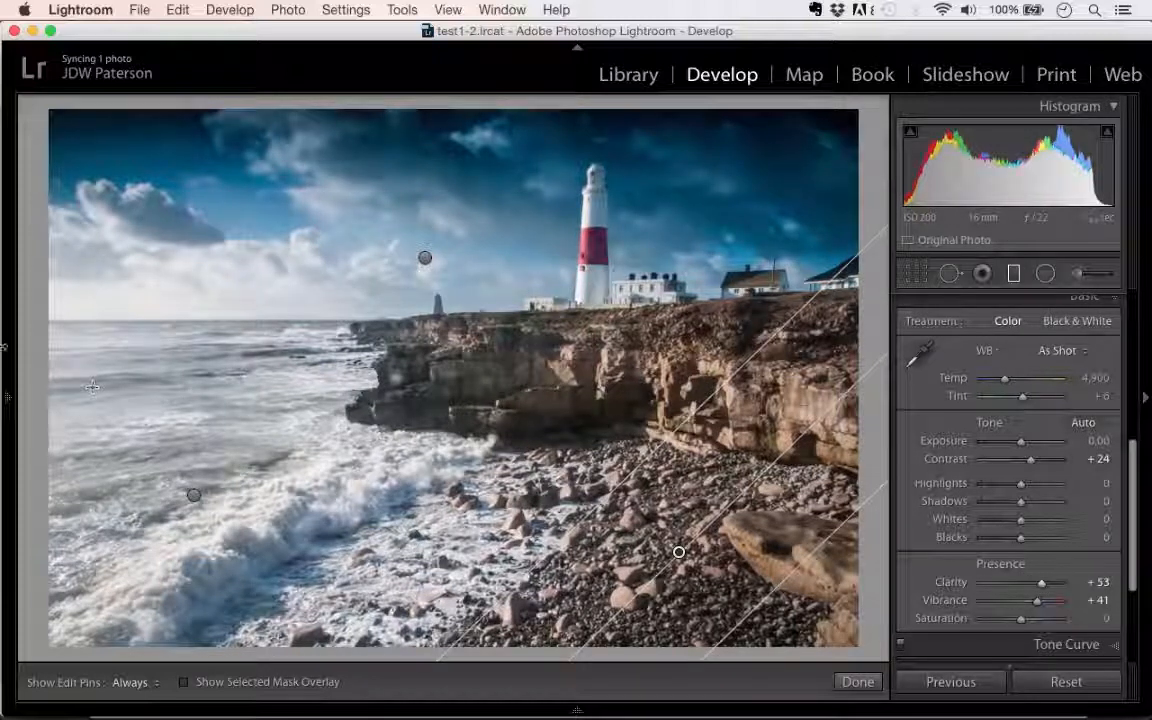
# Step: Close the Graduated Filter and compare the before and after versions side by side in an enlarged view
pyautogui.click(1012, 275)
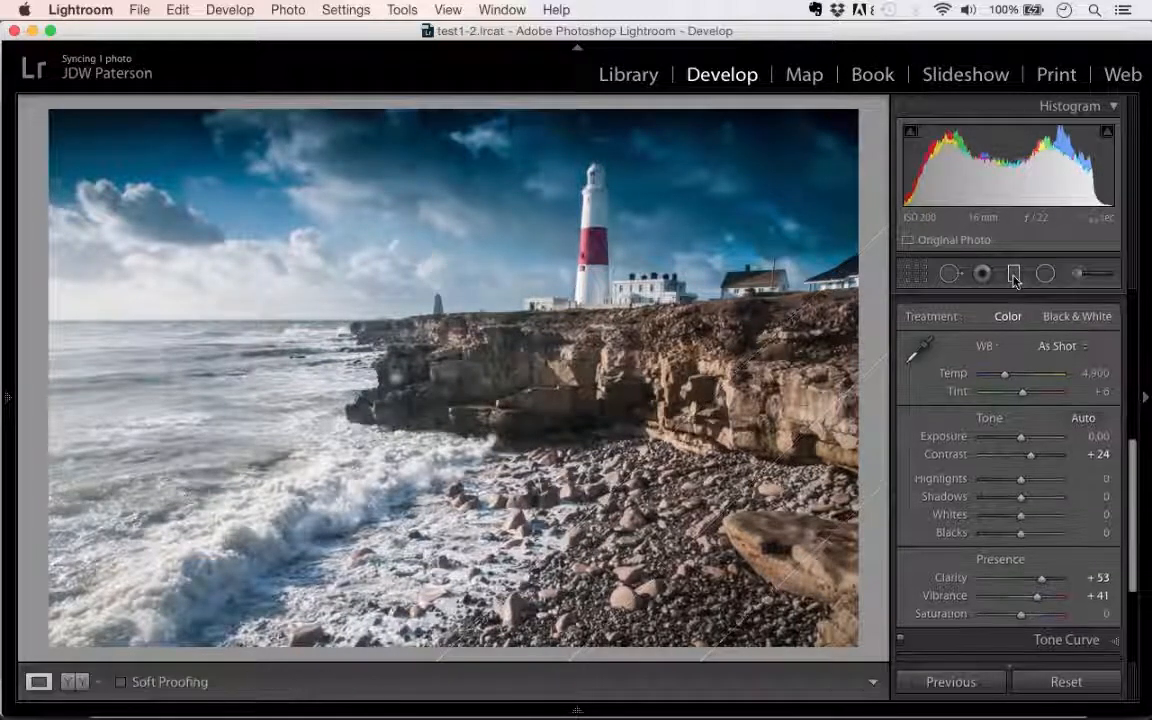
pyautogui.scroll(-3, 950, 400)
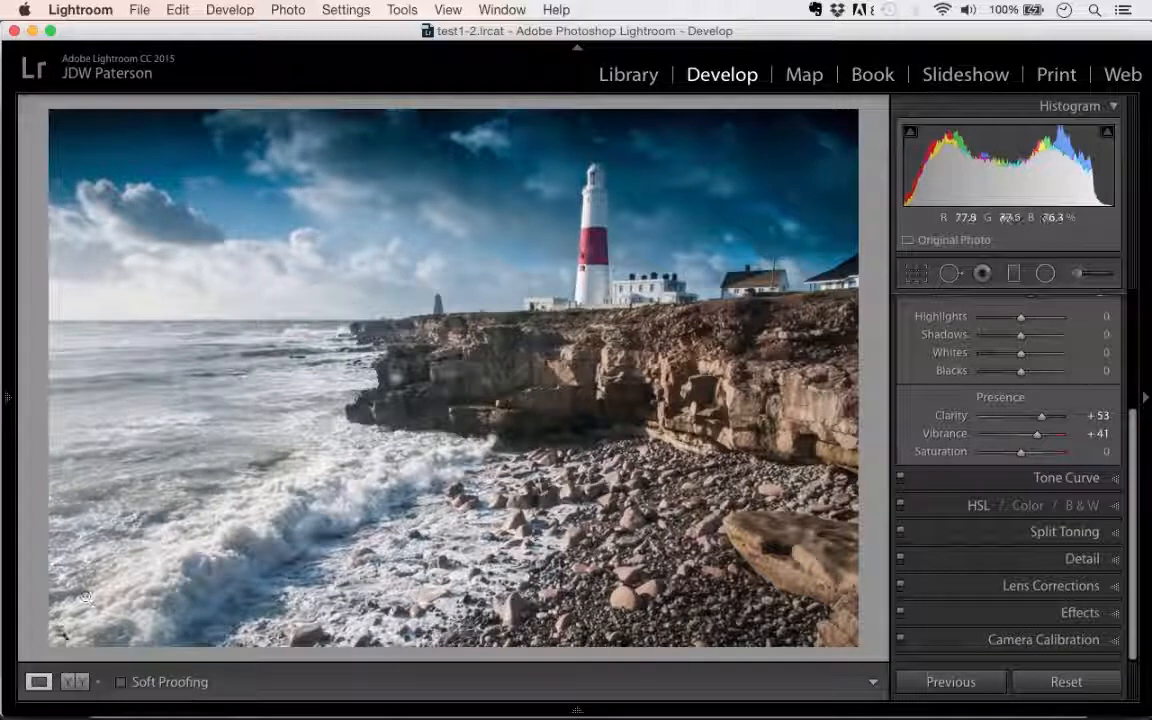
pyautogui.press('y')
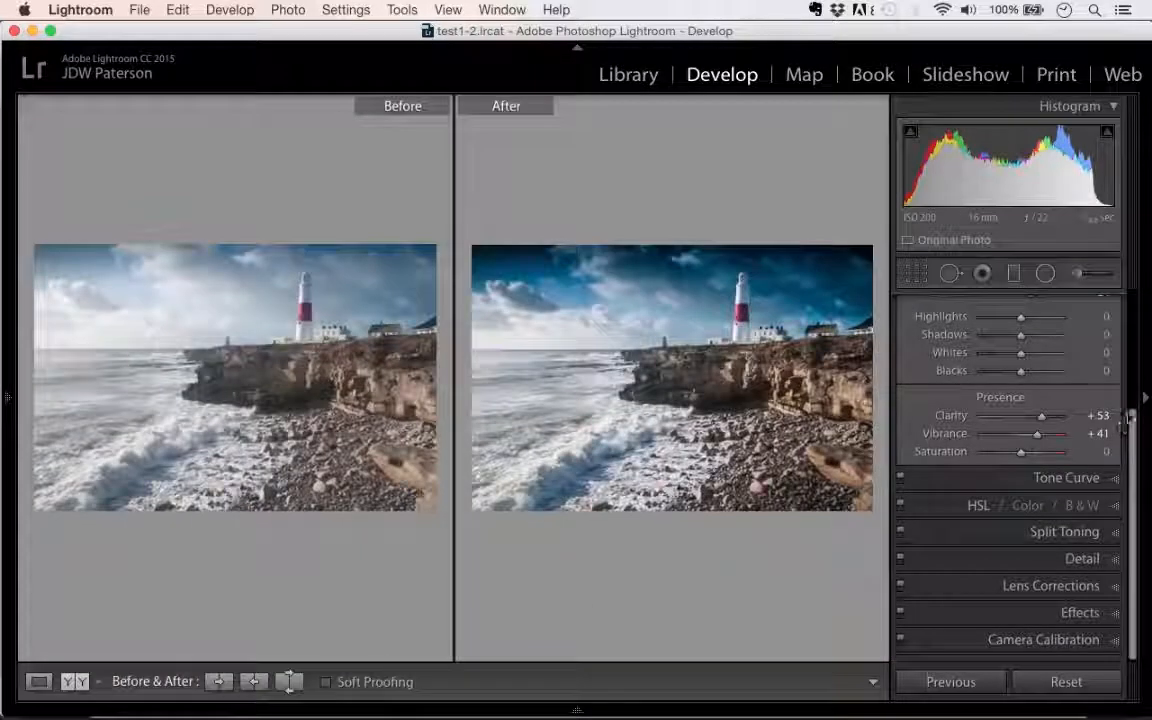
pyautogui.click(1144, 398)
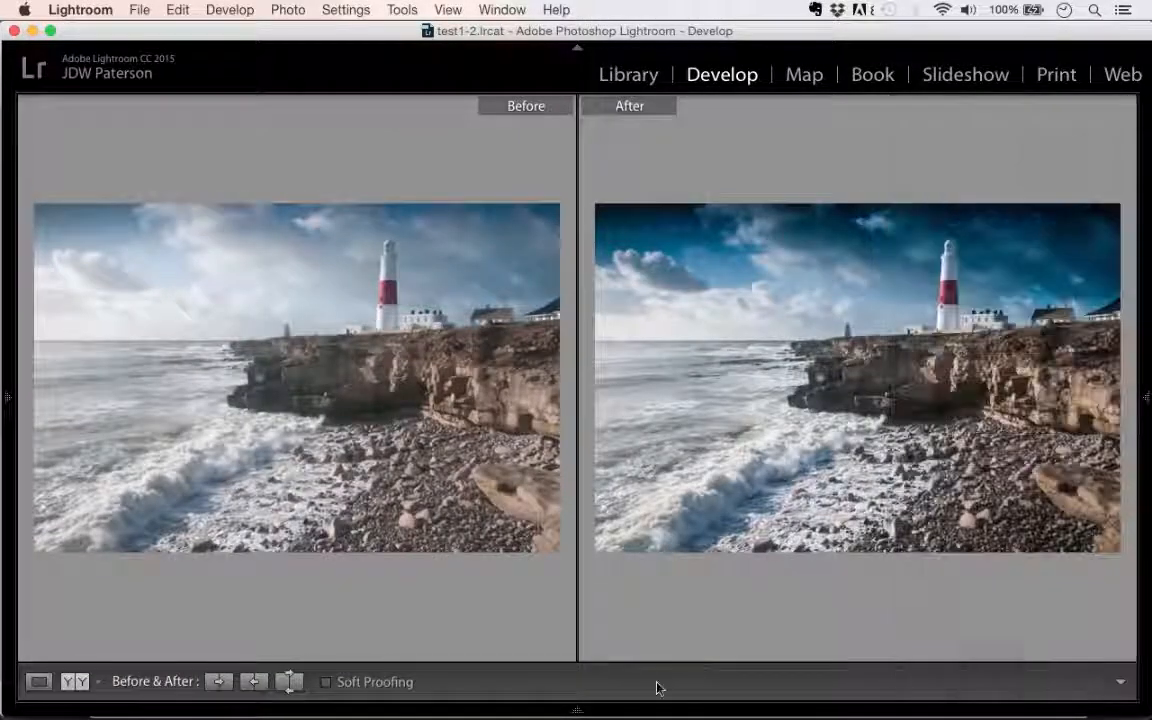